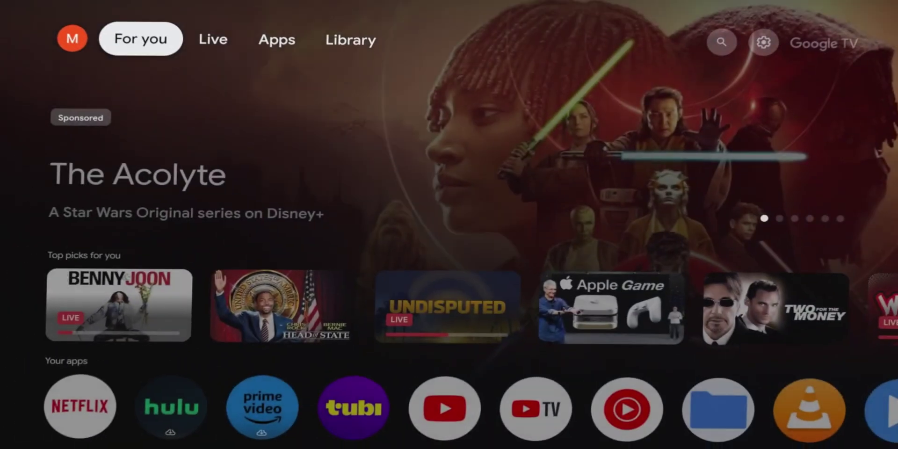
Browse the home screen's installed-apps grid down to Hulu, then return to the full home
key("Down")
key("Down")
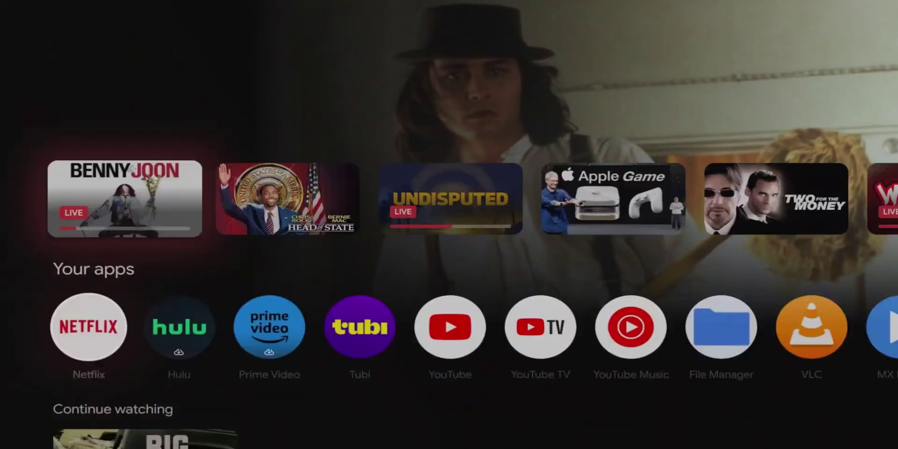
key("Down")
key("Down")
key("Up")
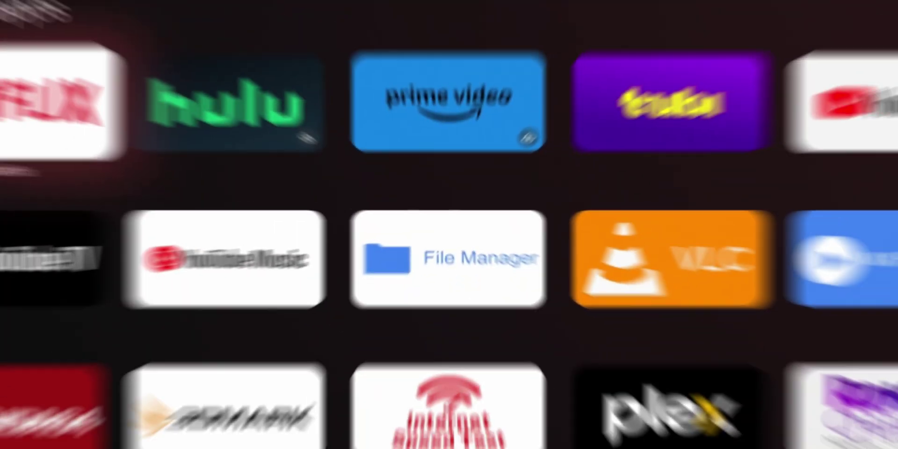
key("Down")
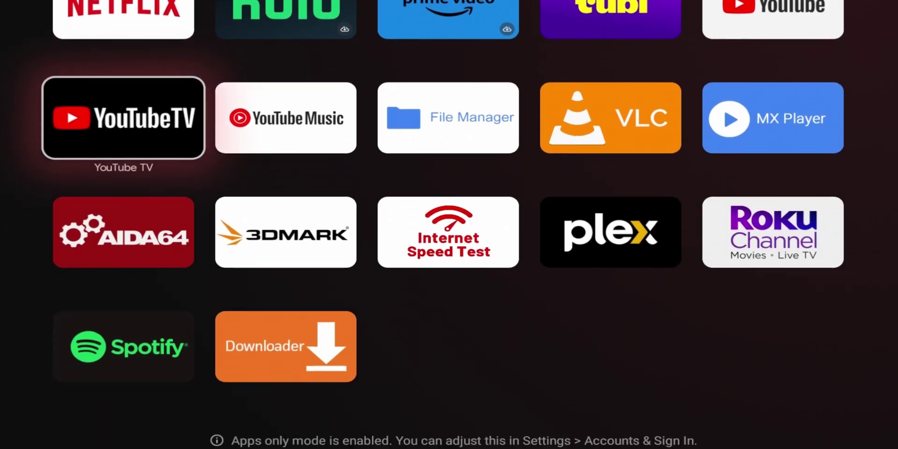
key("Down")
key("Up")
key("Up")
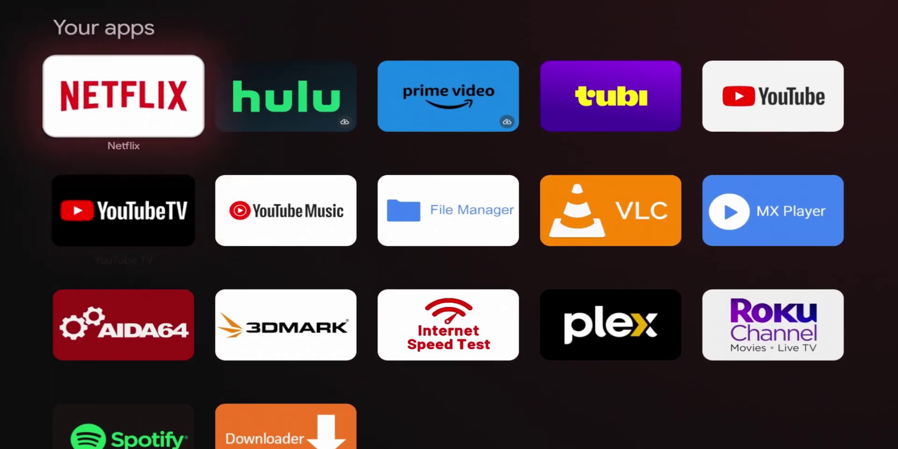
key("Right")
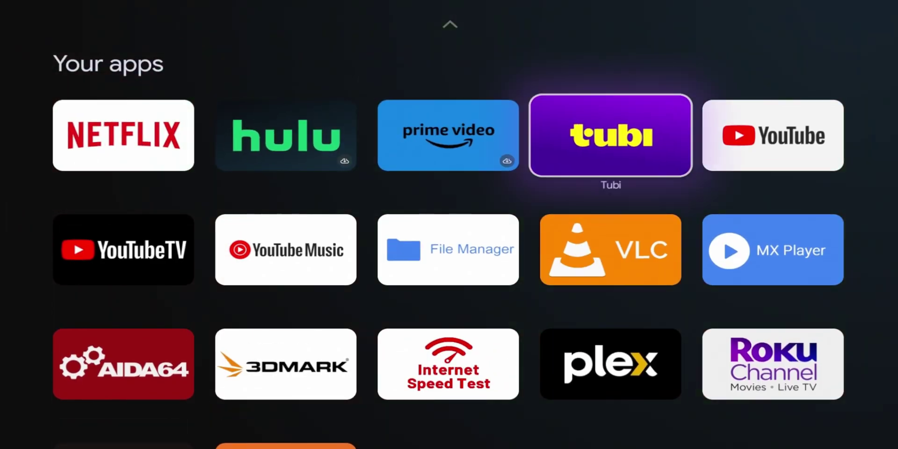
key("Escape")
key("Escape")
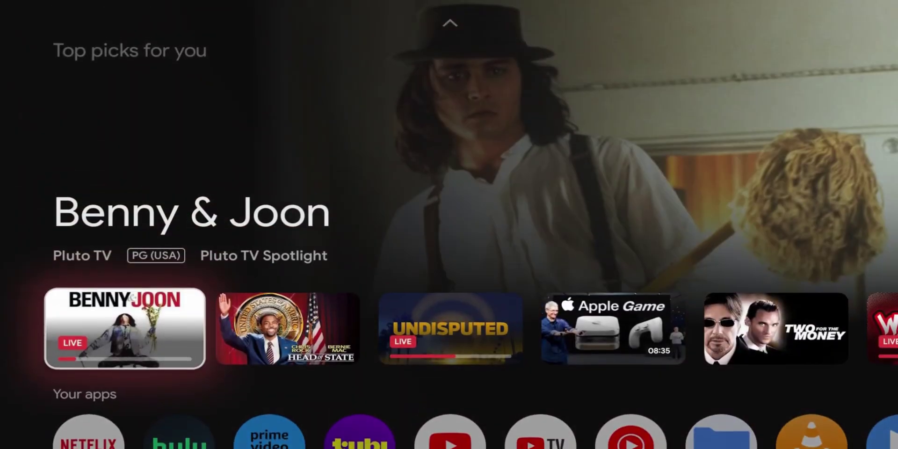
Browse the apps row past Prime Video and Tubi, then Continue watching, live news and Top selling movies
key("Down")
key("Right")
key("Right")
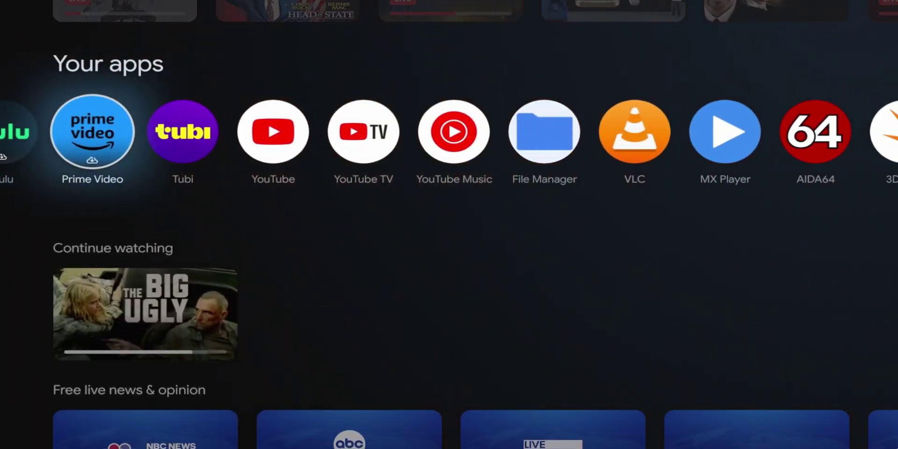
key("Up")
key("Left")
key("Left")
key("Left")
key("Left")
key("Left")
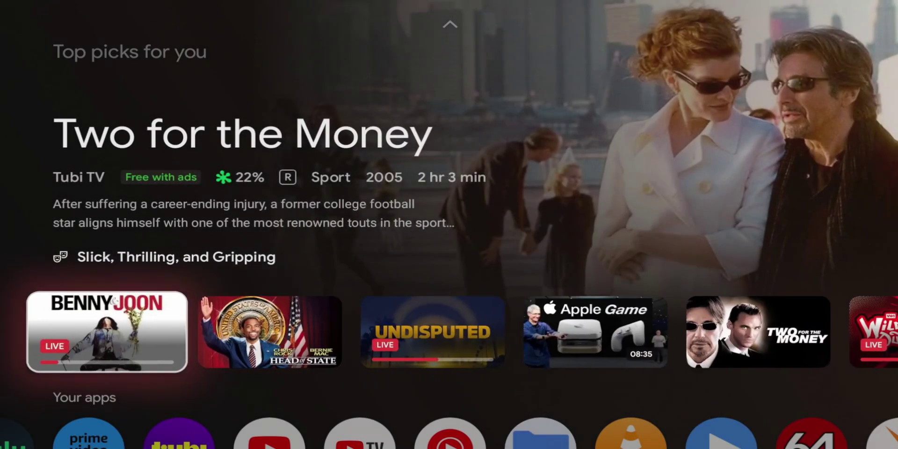
key("Down")
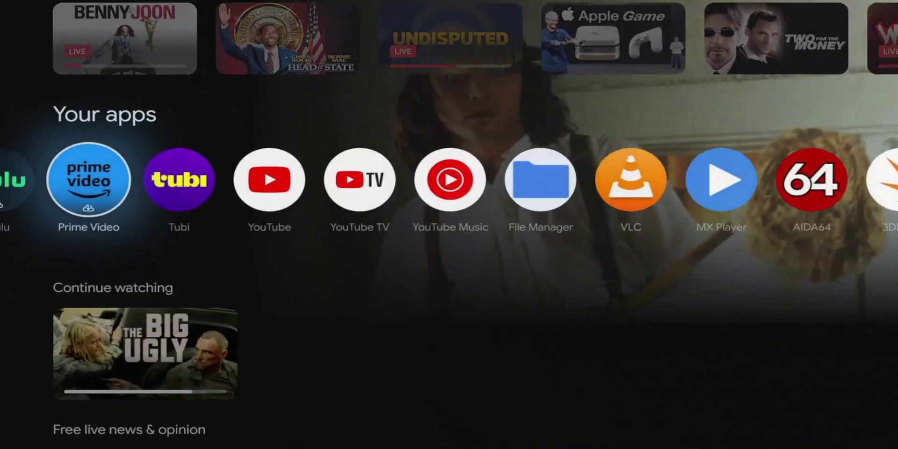
key("Right")
key("Down")
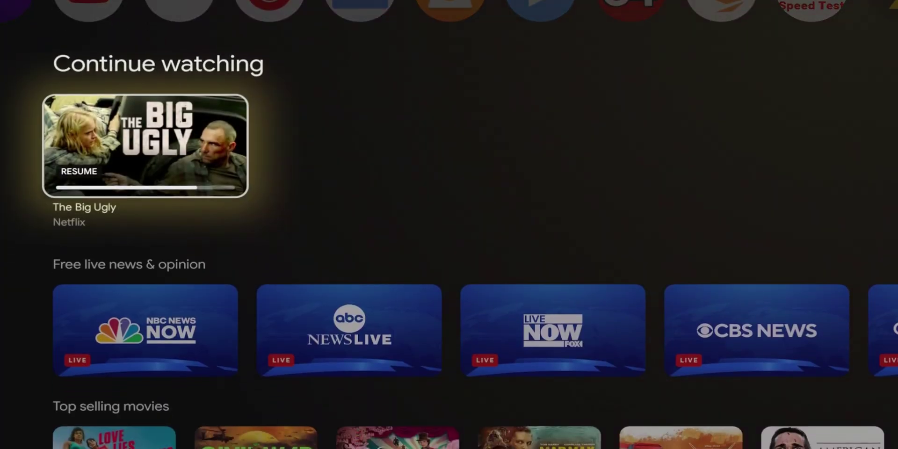
key("Down")
key("Down")
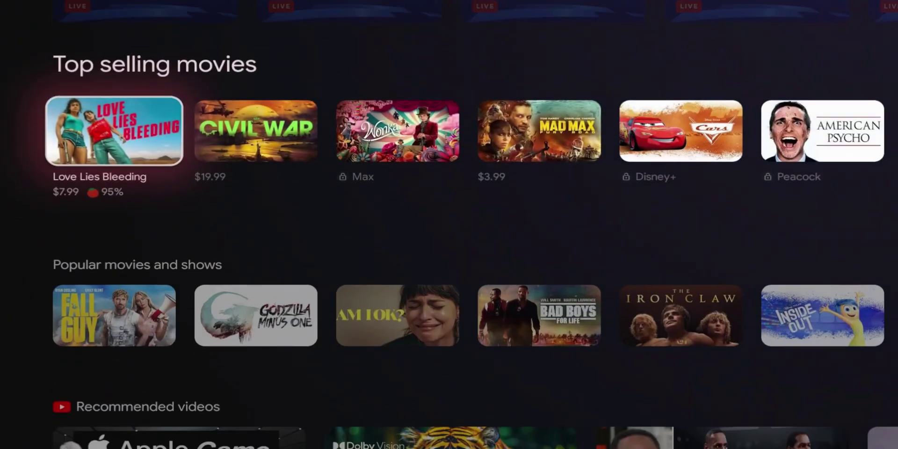
Browse the Movies and Shows categories and genre rows, then return to the top of For you
key("Down")
key("Down")
key("Down")
key("Down")
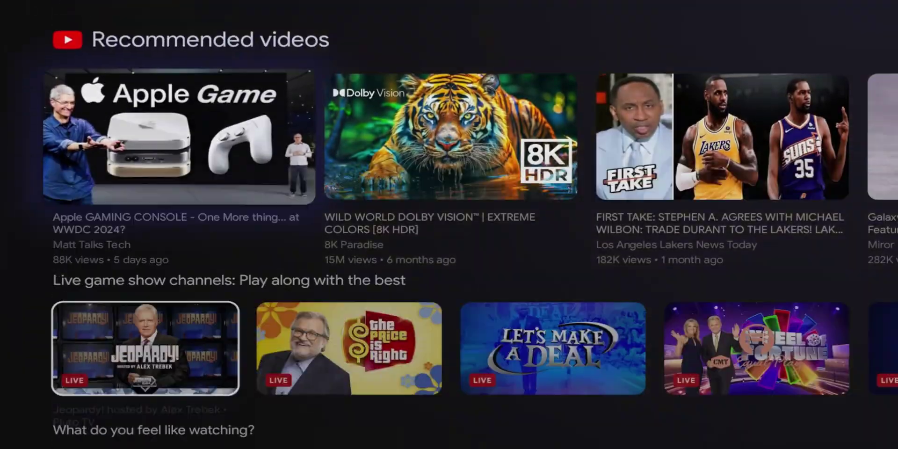
key("Up")
key("Down")
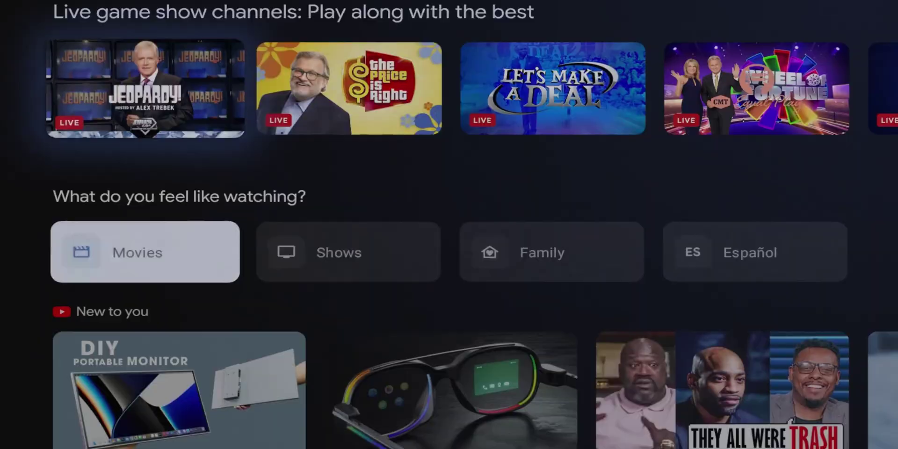
key("Right")
key("Down")
key("Down")
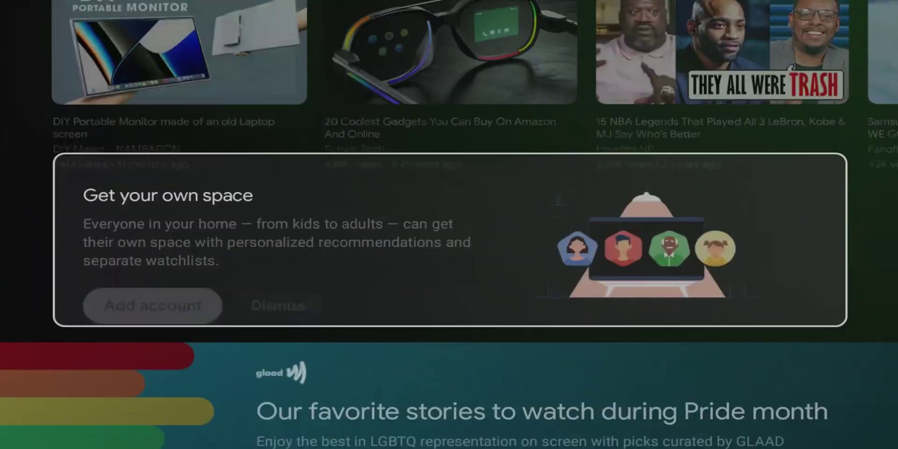
key("Down")
key("Down")
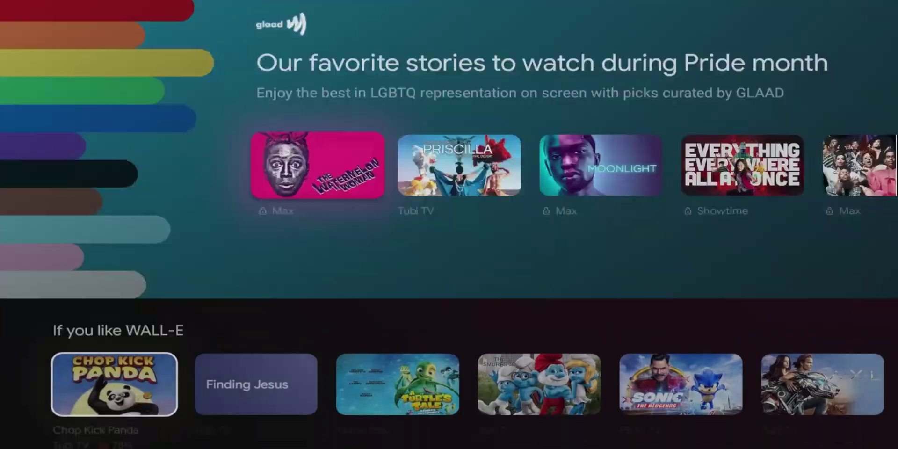
key("Down")
key("Down")
key("Down")
key("Down")
key("Down")
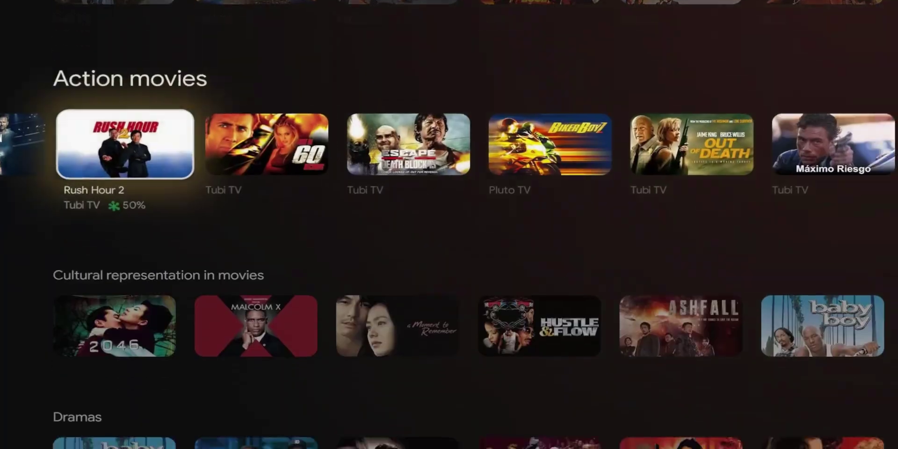
key("Down")
key("Down")
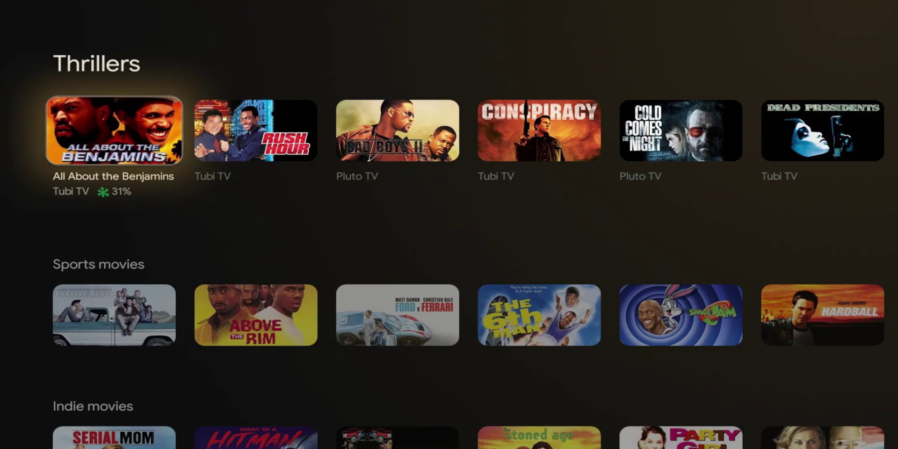
key("Escape")
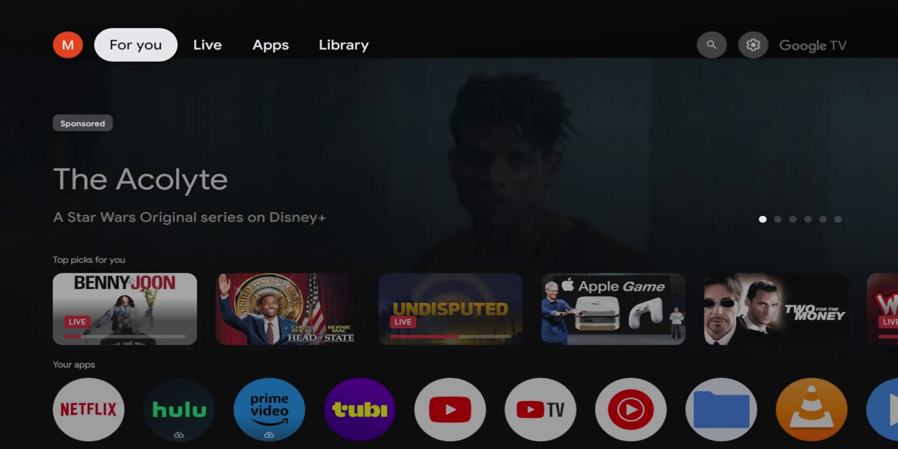
Go to Settings > Accounts & sign-in > your account and reach Apps only mode
key("Down")
key("Down")
key("Down")
key("Up")
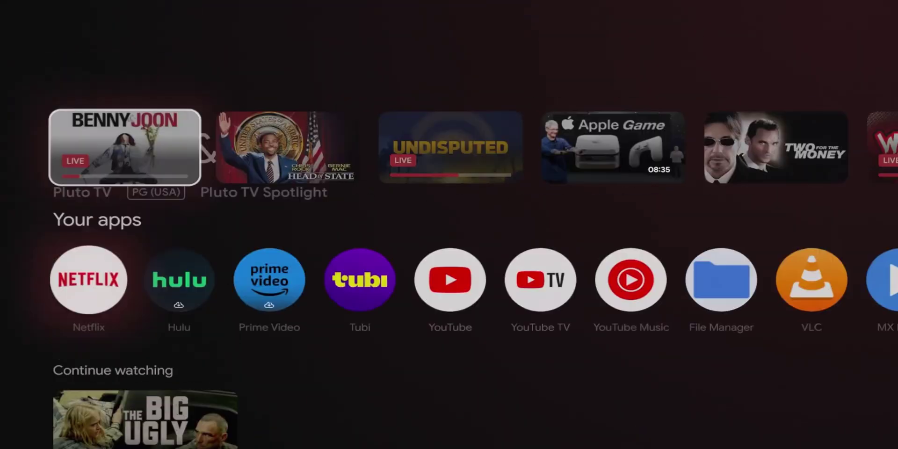
key("Up")
key("Up")
key("Right")
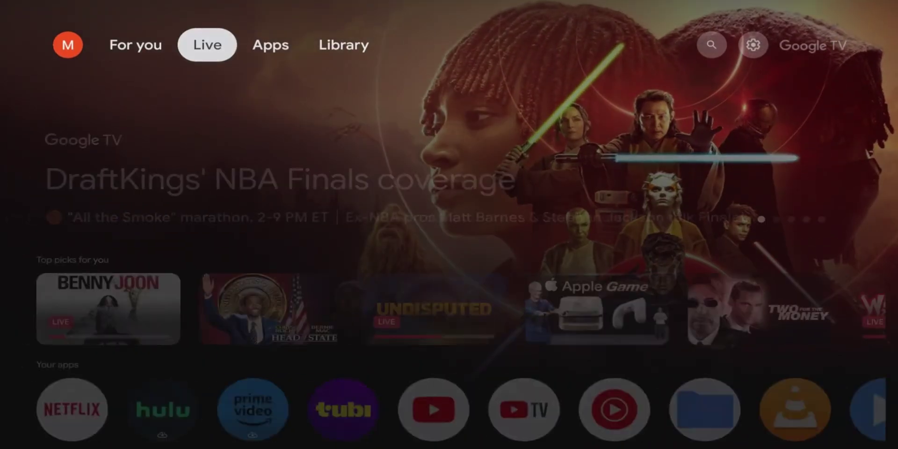
key("Right")
key("Right")
key("Right")
key("Right")
key("Return")
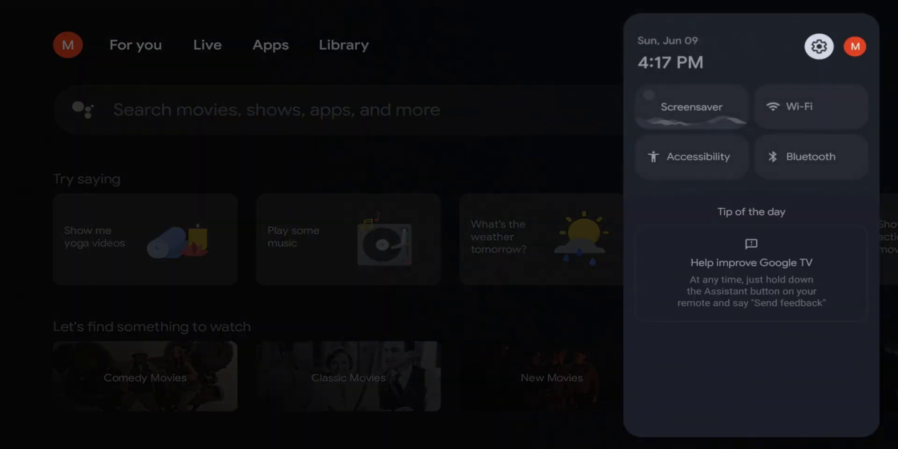
key("Return")
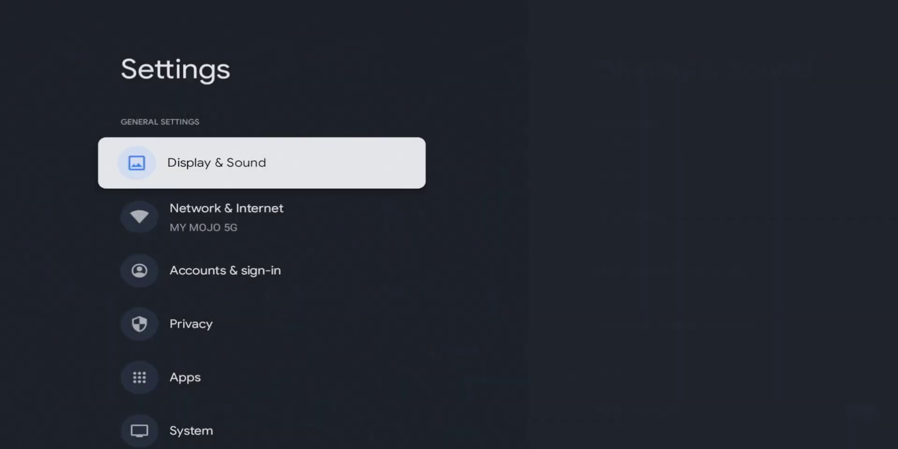
key("Down")
key("Down")
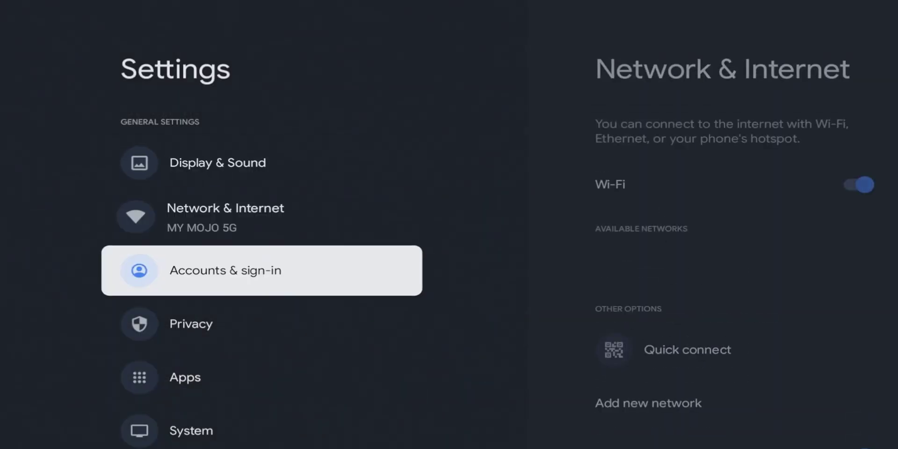
key("Return")
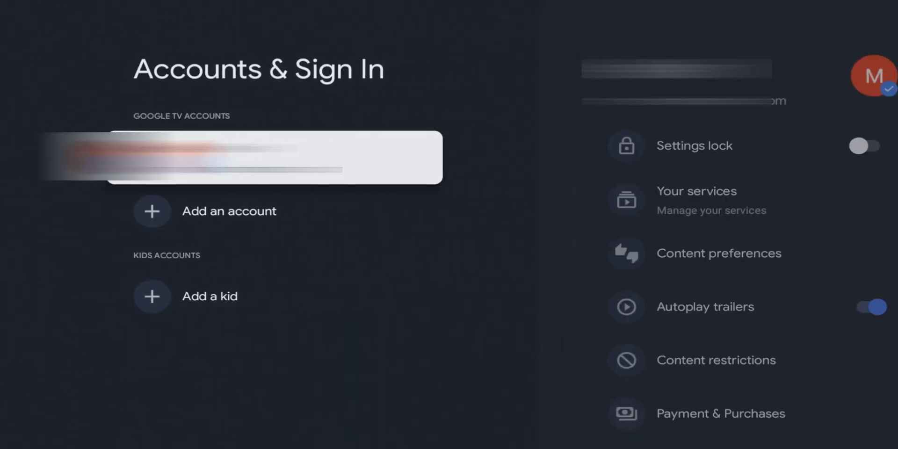
key("Return")
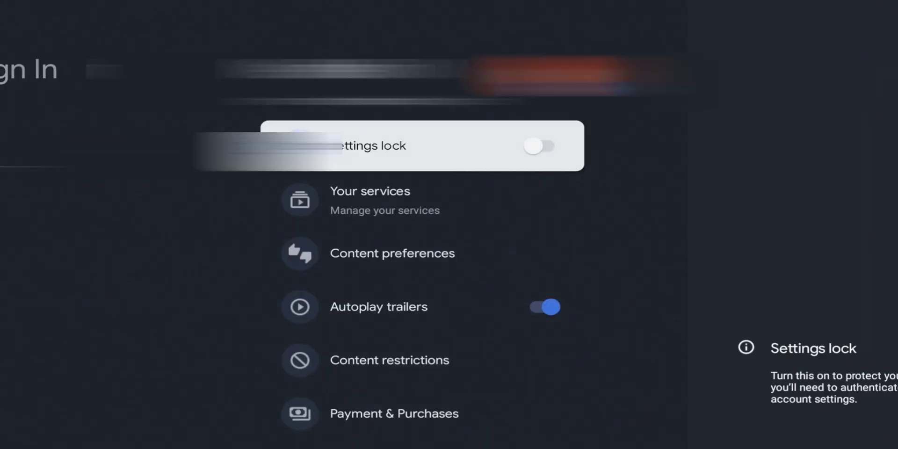
key("Down")
key("Down")
key("Down")
key("Down")
key("Down")
key("Down")
key("Down")
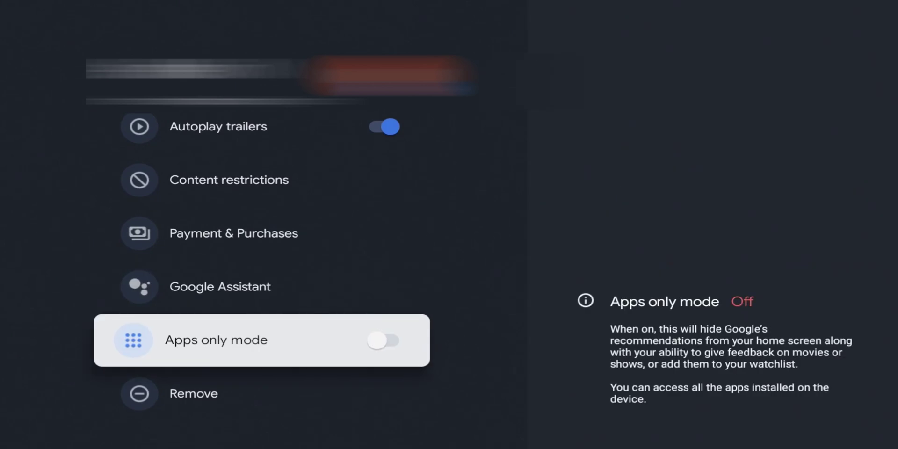
Switch Apps only mode on and confirm with Turn on
key("Return")
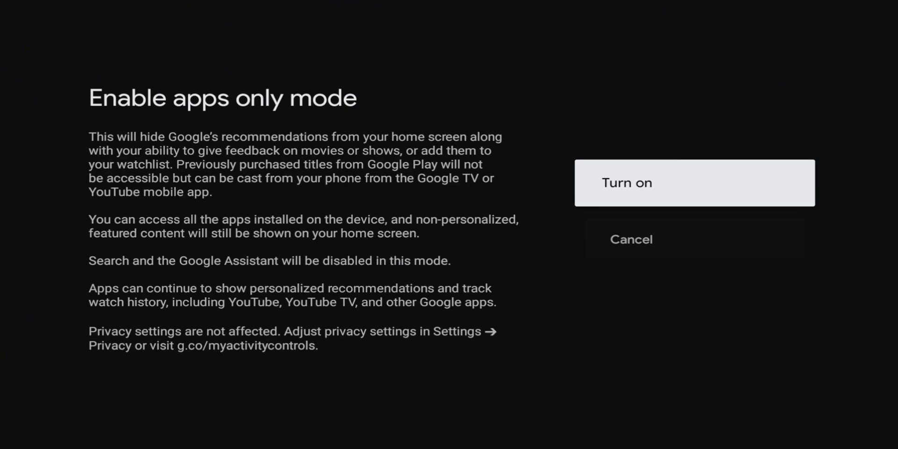
key("Return")
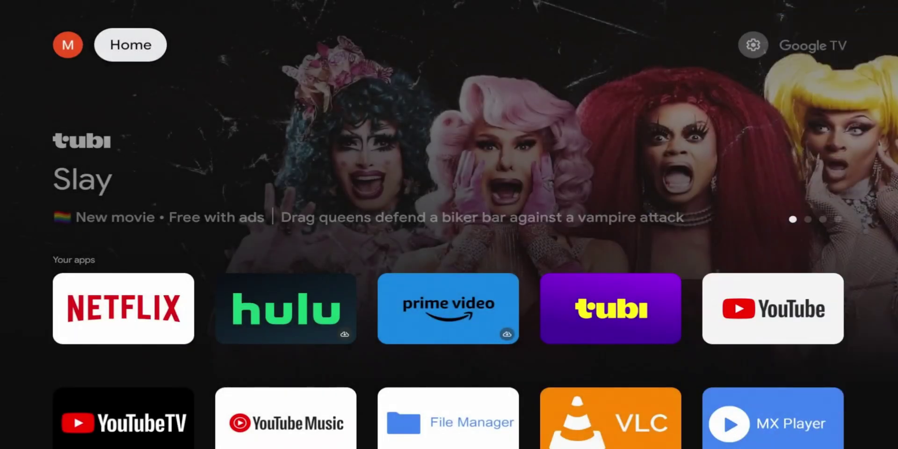
key("Down")
key("Down")
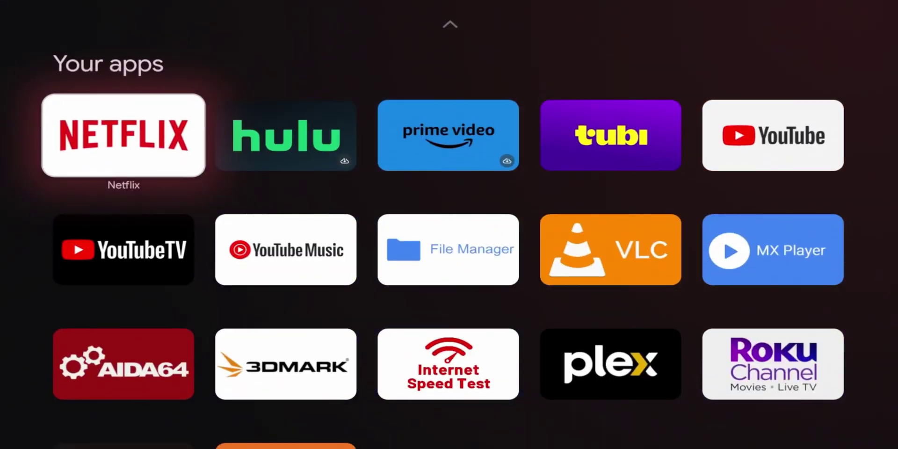
key("Up")
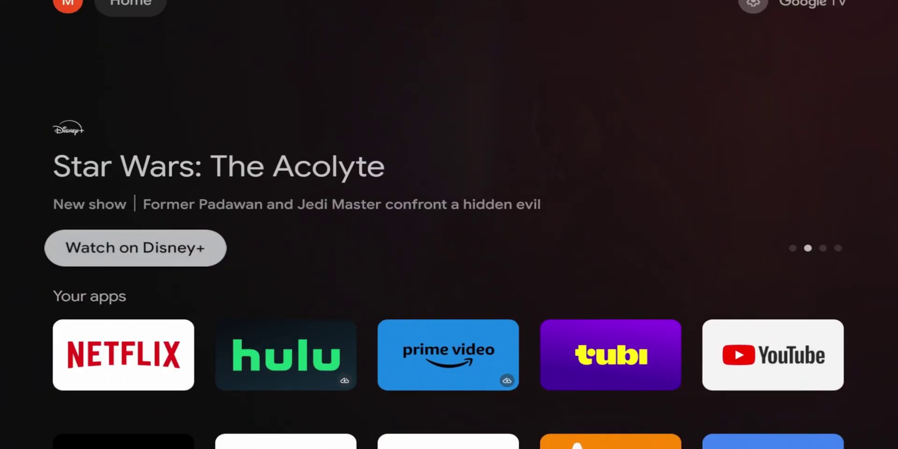
key("Down")
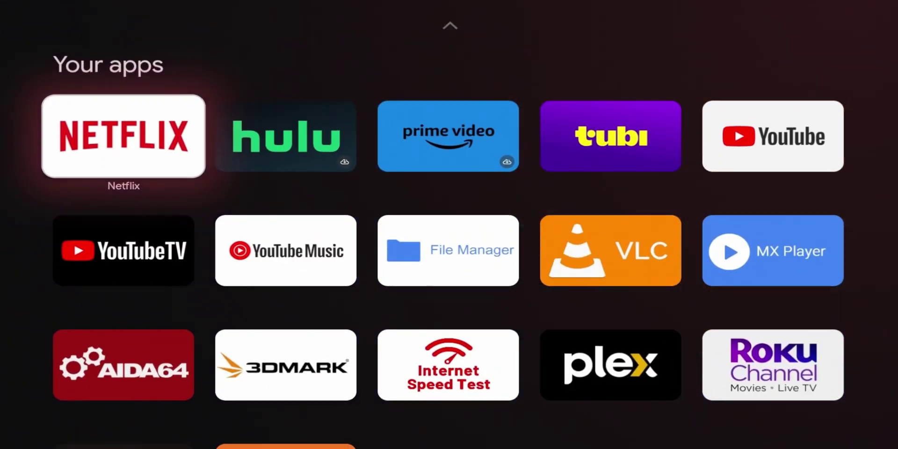
key("Down")
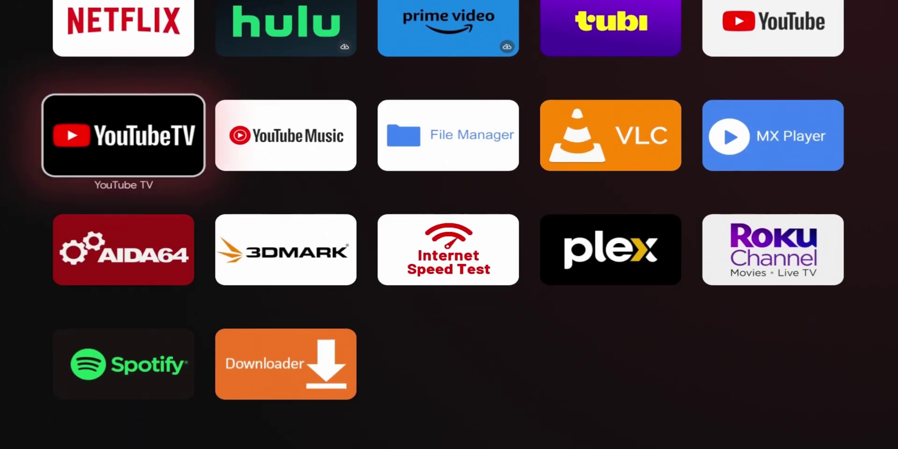
key("Down")
key("Up")
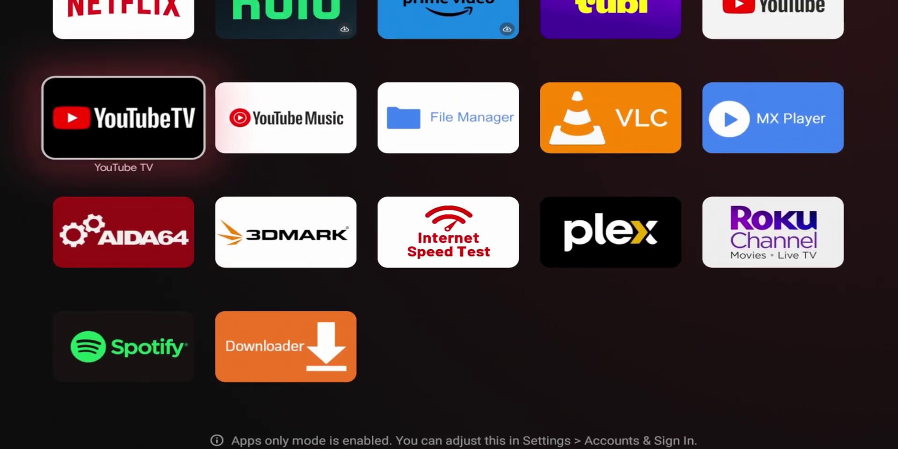
key("Up")
key("Right")
key("Right")
key("Right")
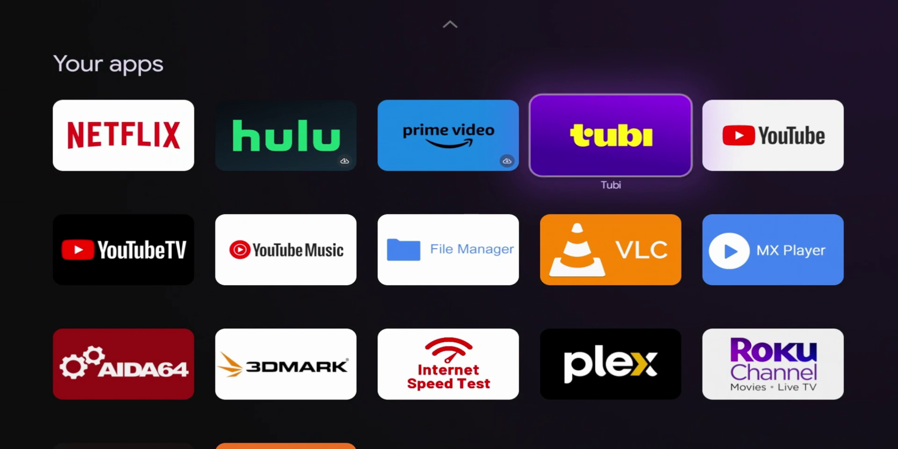
key("Up")
key("Down")
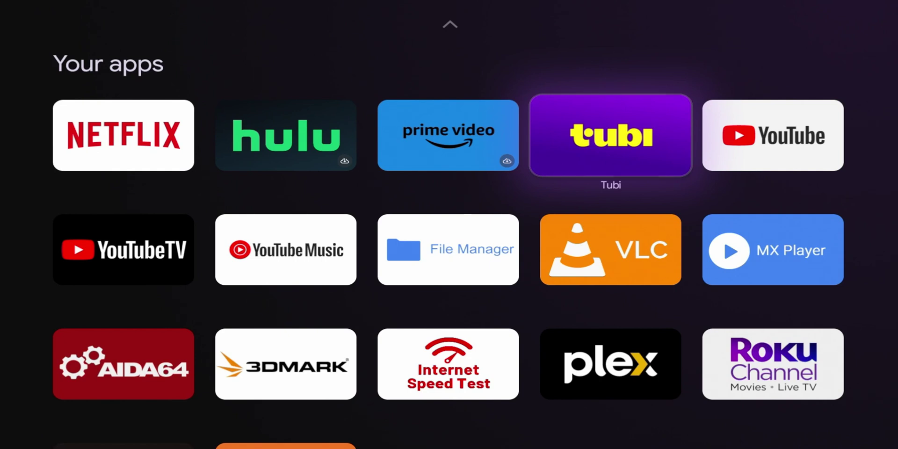
key("Up")
key("Down")
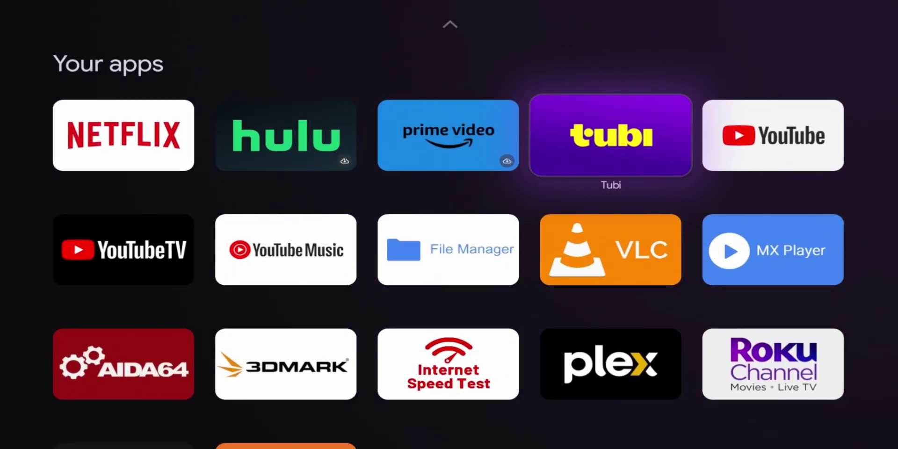
key("Right")
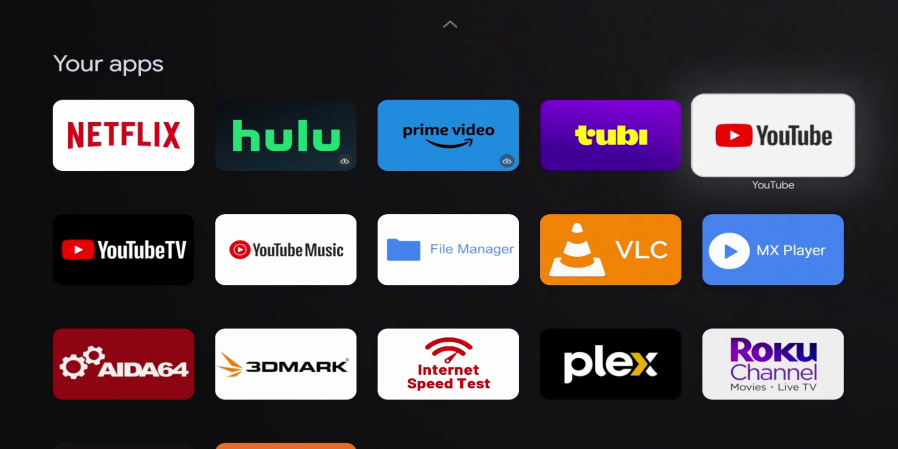
key("Left")
key("Left")
key("Left")
key("Left")
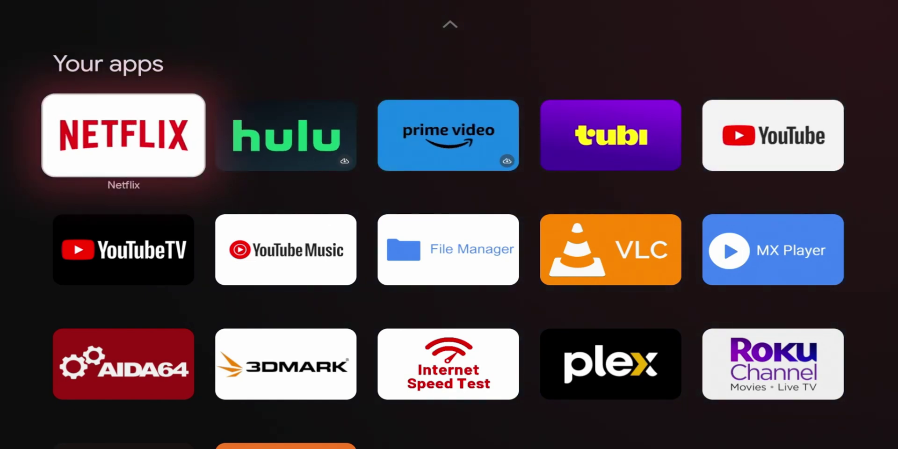
key("Down")
key("Down")
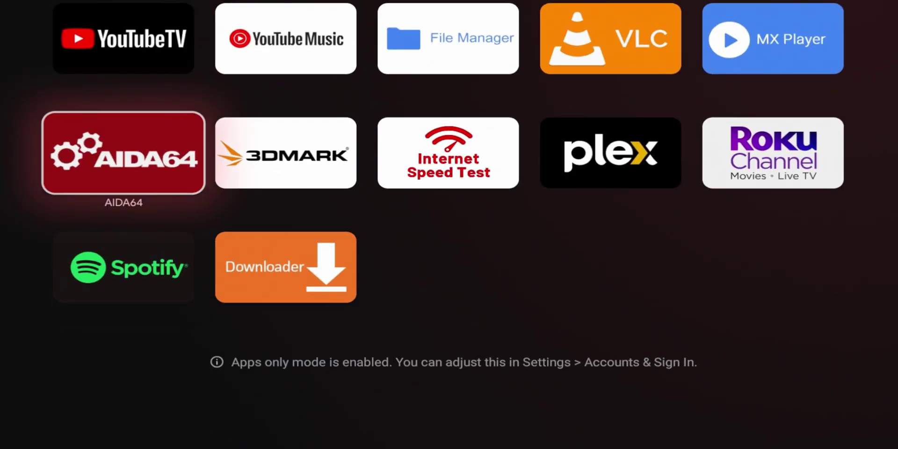
key("Right")
key("Right")
key("Right")
Move the Plex app to second place in Your apps, right after Netflix
key("Return")
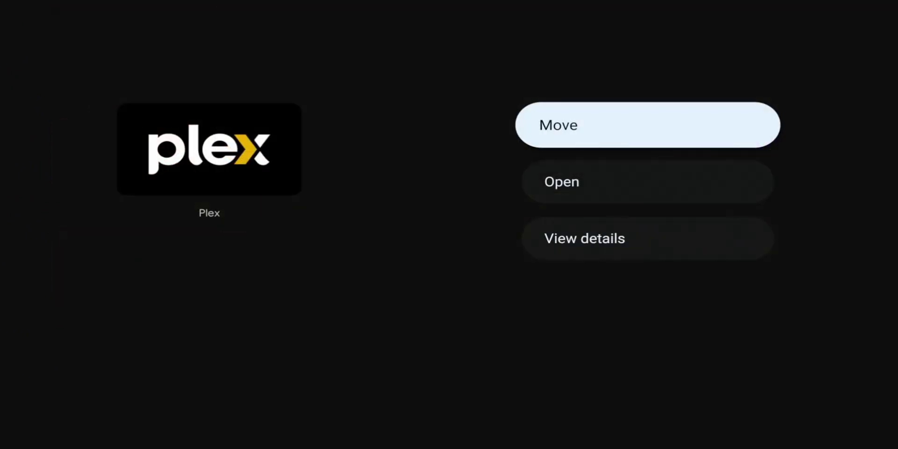
key("Return")
key("Up")
key("Up")
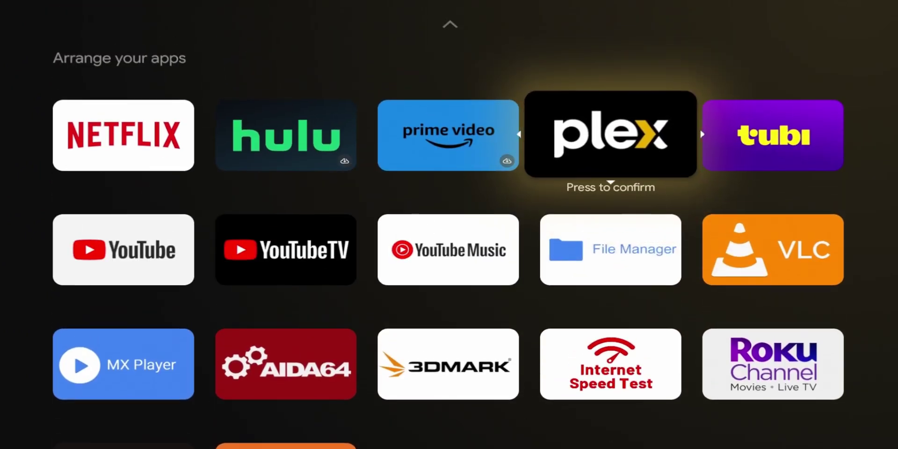
key("Left")
key("Left")
key("Return")
key("Left")
key("Down")
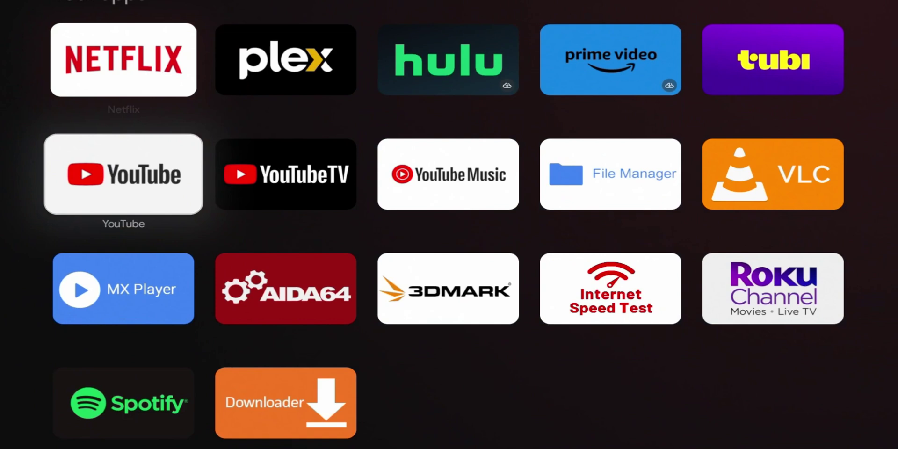
Navigate the app grid past MX Player, AIDA64, YouTube TV and YouTube Music to Hulu
key("Down")
key("Right")
key("Up")
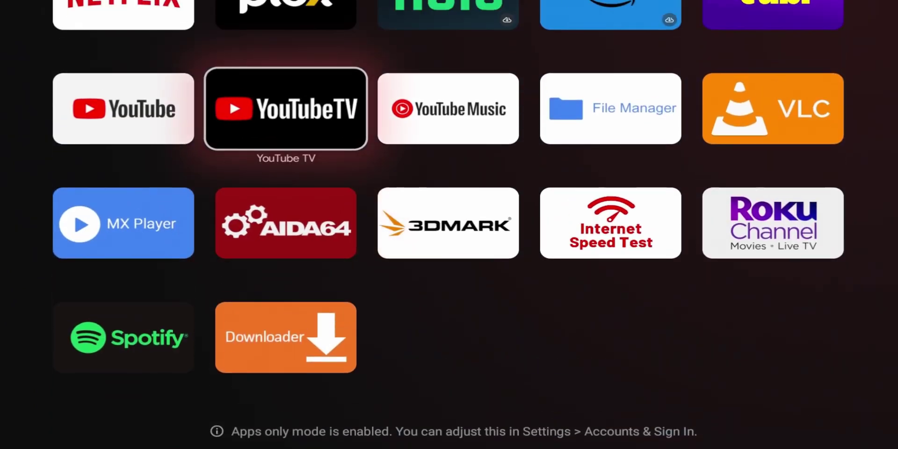
key("Right")
key("Up")
Uninstall Hulu from its View details page, confirm with OK, and return to Your apps
key("Return")
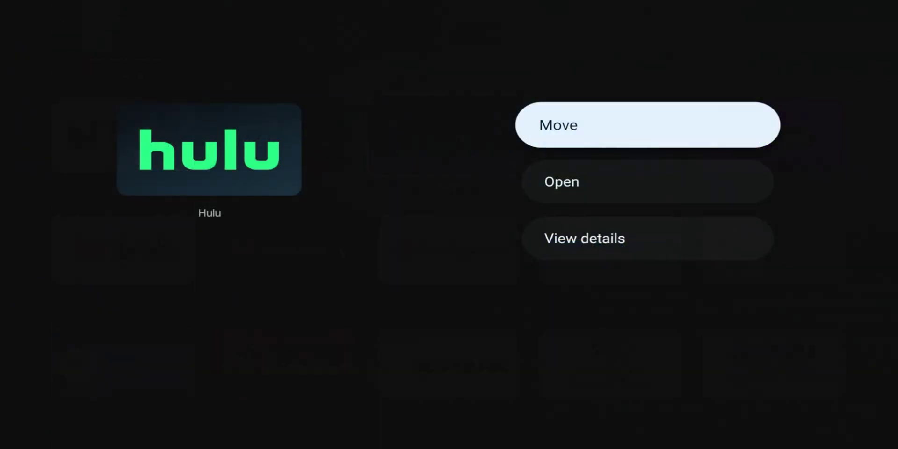
key("Down")
key("Down")
key("Return")
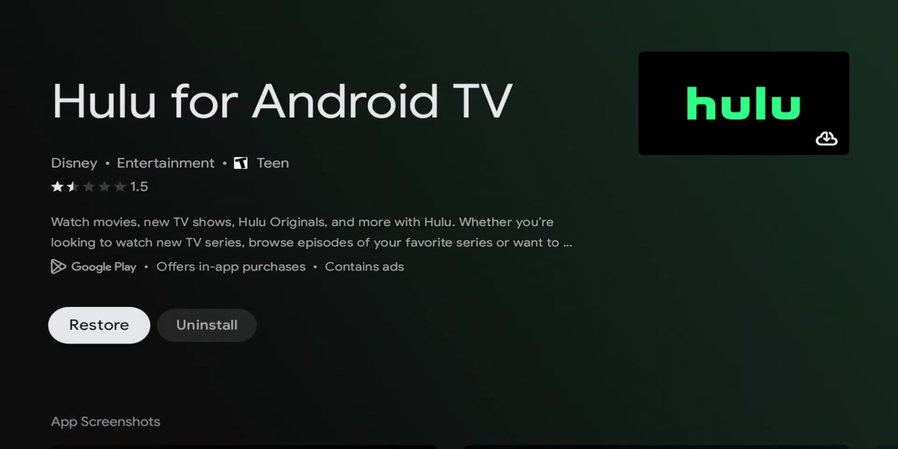
key("Right")
key("Return")
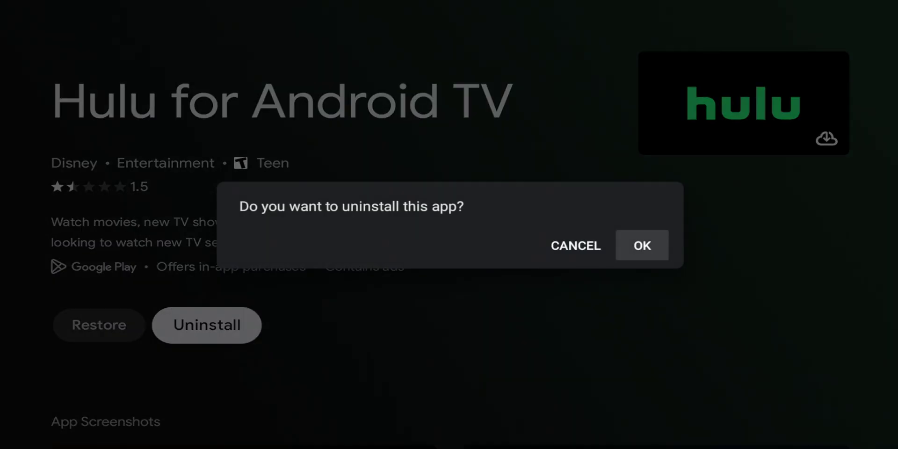
key("Left")
key("Right")
key("Return")
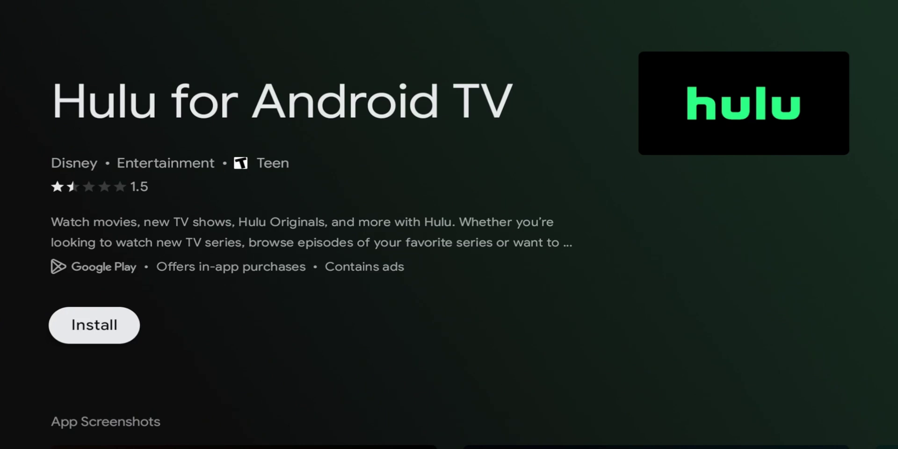
key("Escape")
key("Down")
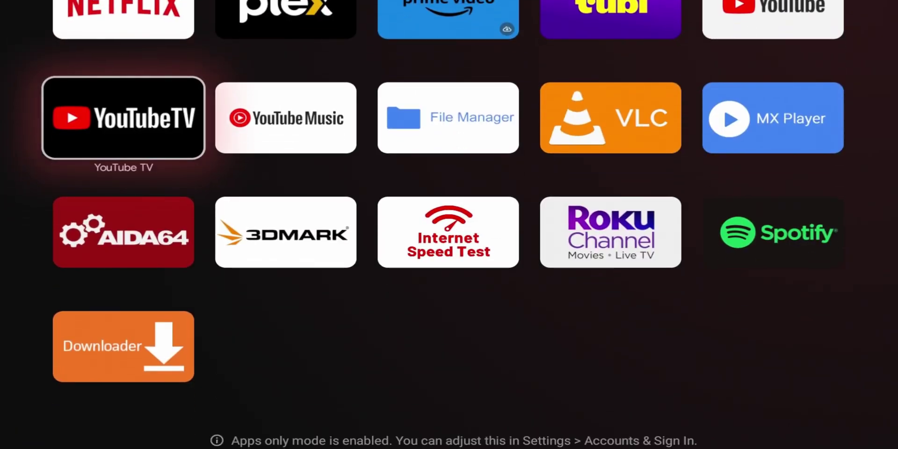
key("Down")
key("Down")
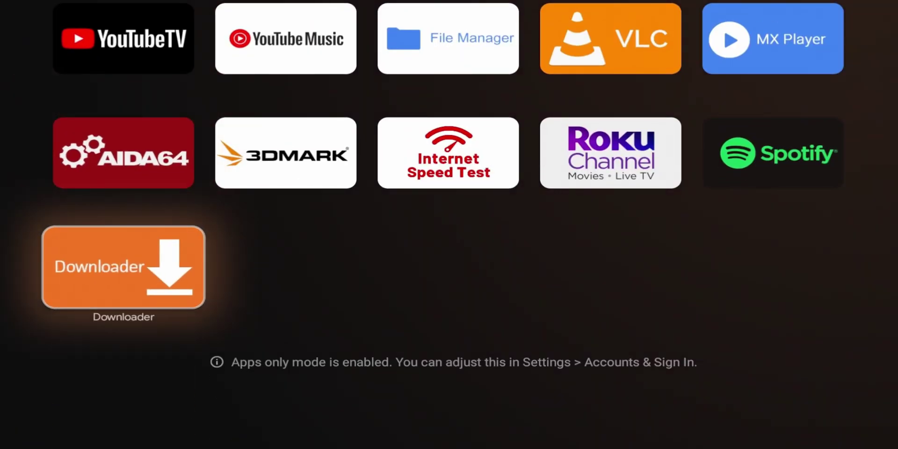
key("Up")
key("Up")
key("Up")
key("Up")
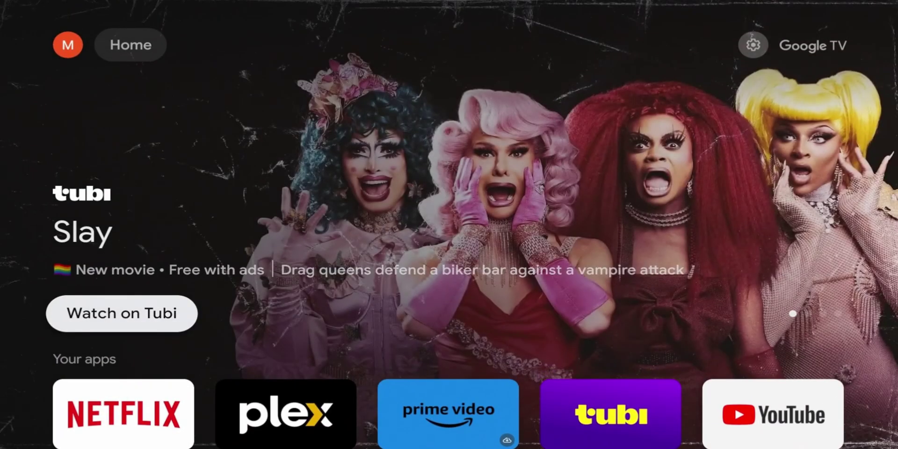
key("Down")
key("Up")
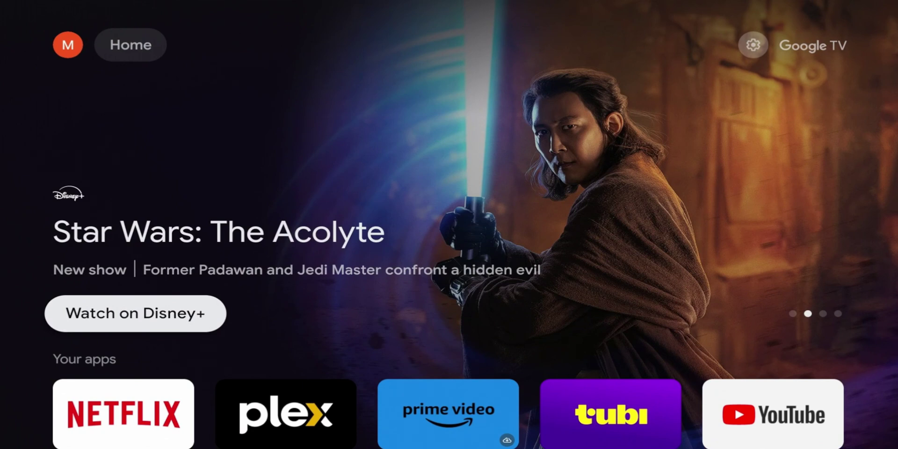
key("Down")
key("Right")
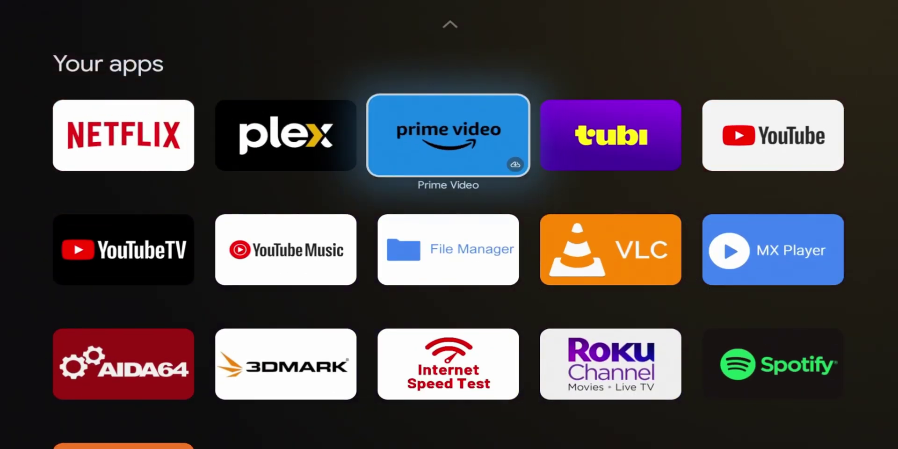
key("Right")
key("Down")
key("Left")
key("Left")
key("Left")
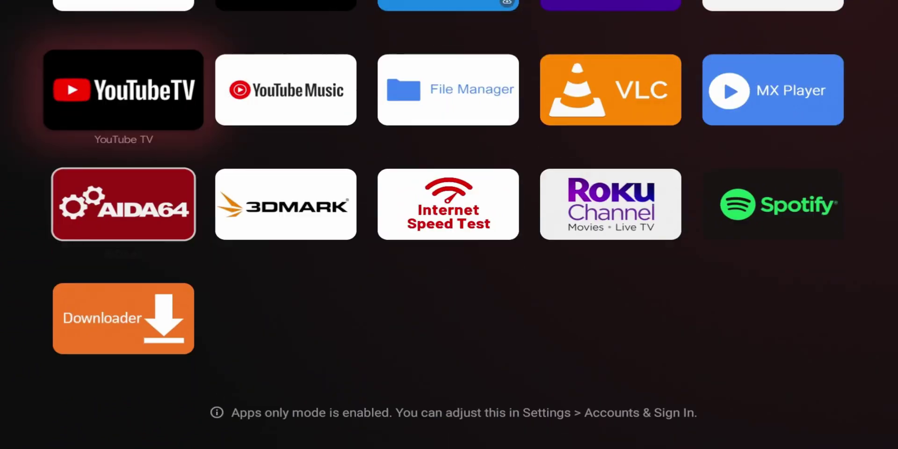
key("Down")
key("Right")
key("Right")
key("Up")
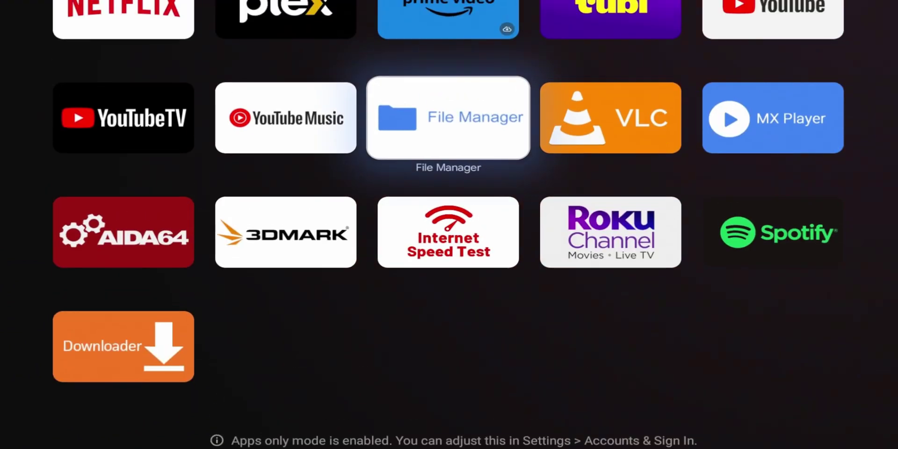
key("Up")
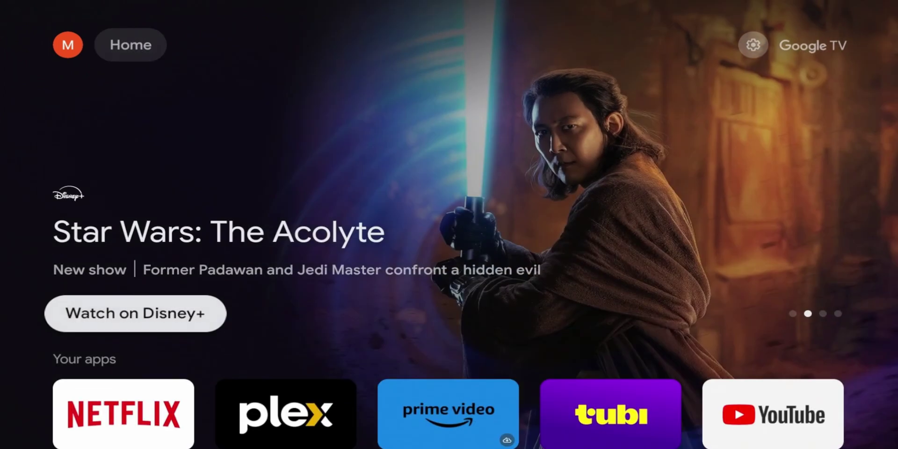
key("Down")
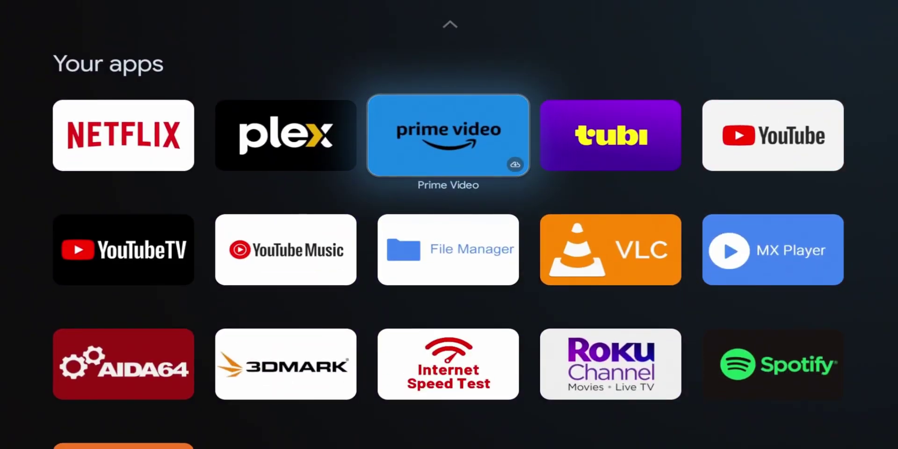
key("Up")
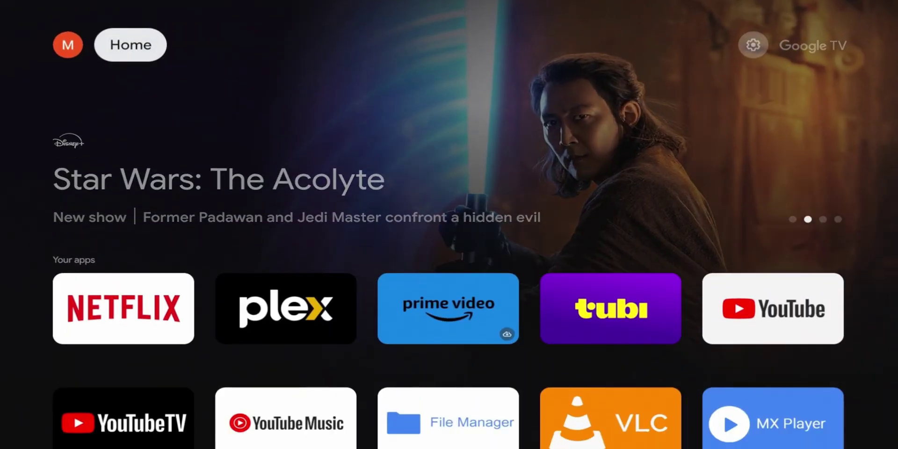
Via Settings > Accounts & sign-in > your account, switch Apps only mode off
key("Right")
key("Return")
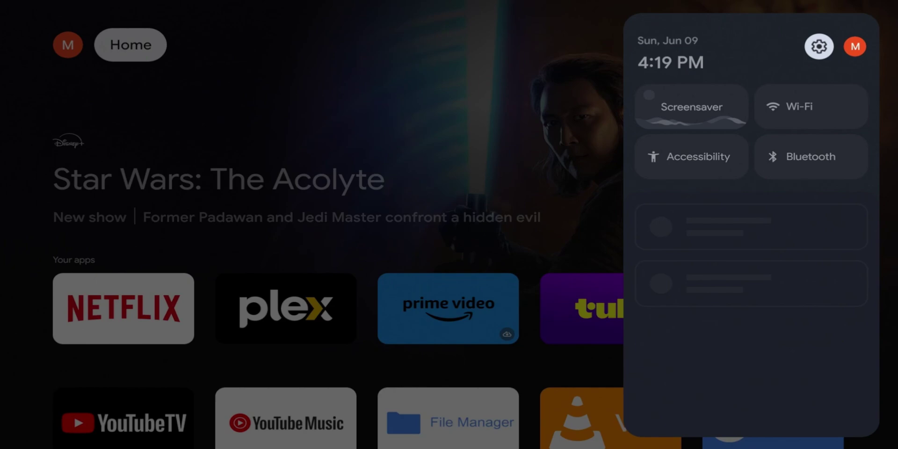
key("Return")
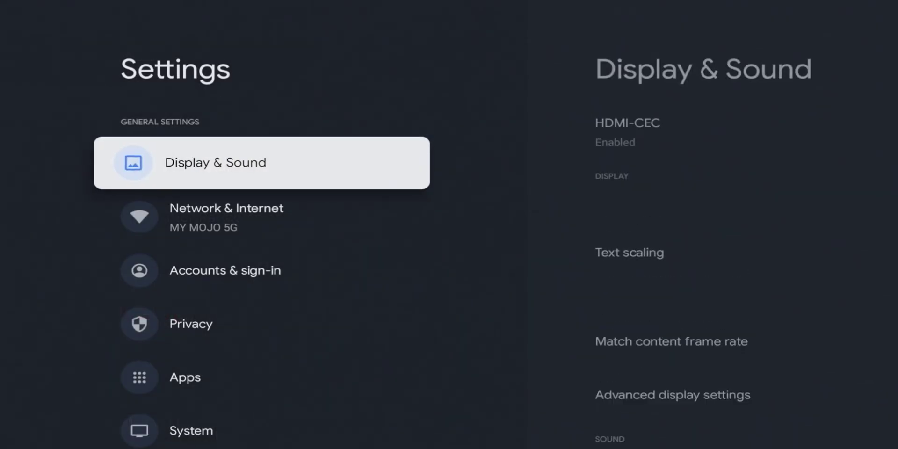
key("Down")
key("Down")
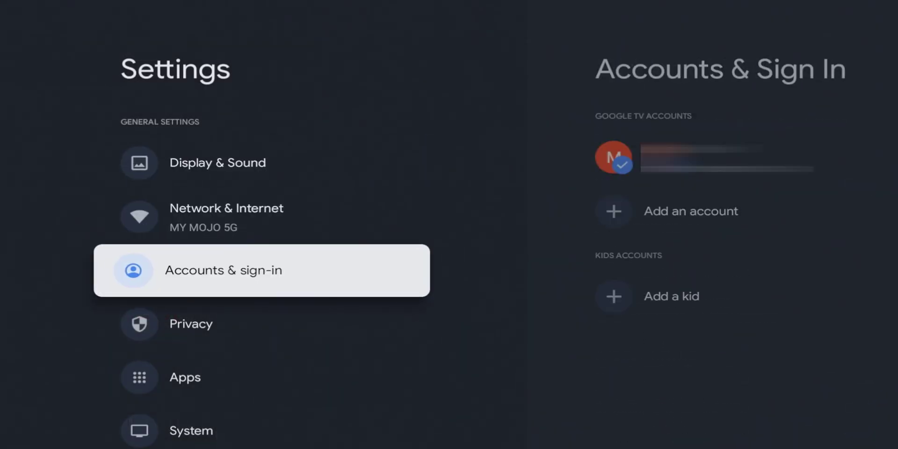
key("Return")
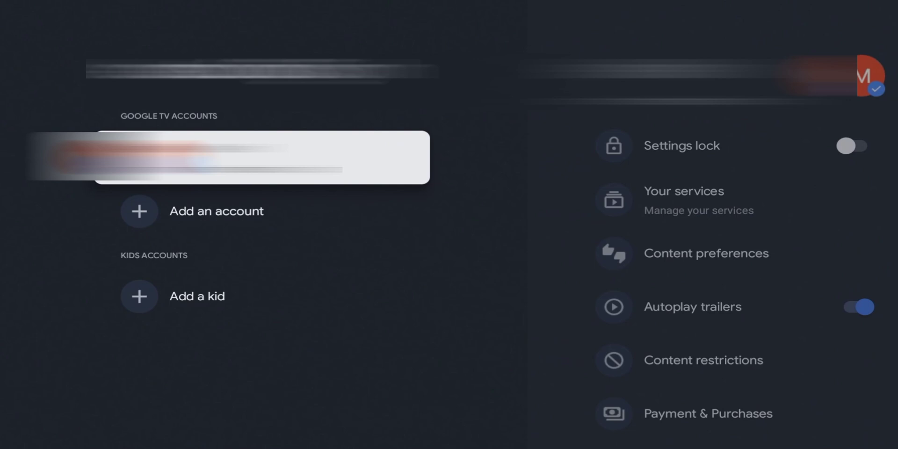
key("Return")
key("Down")
key("Down")
key("Down")
key("Down")
key("Down")
key("Down")
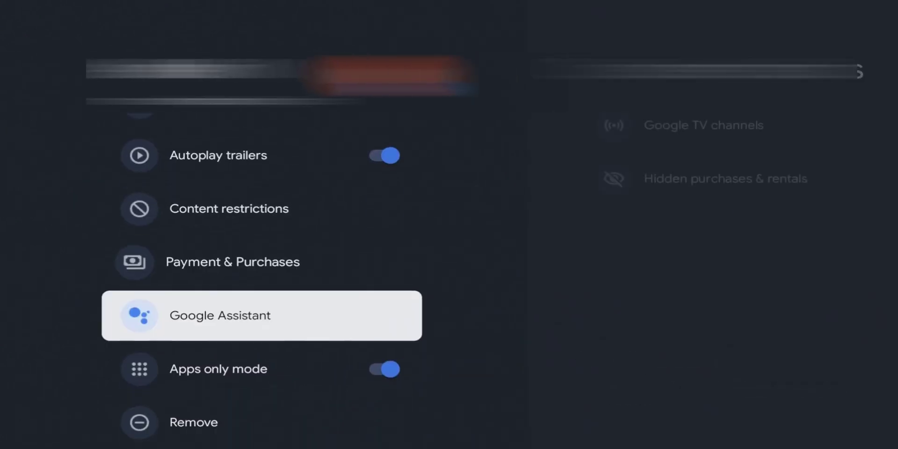
key("Down")
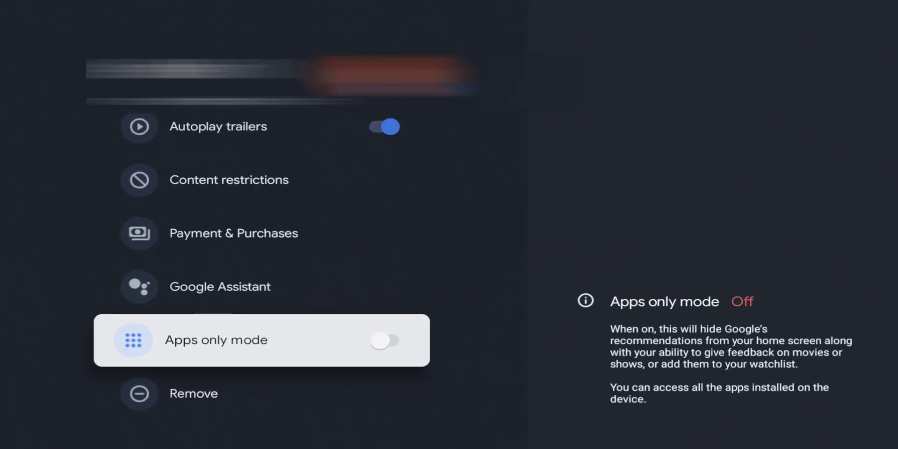
key("Return")
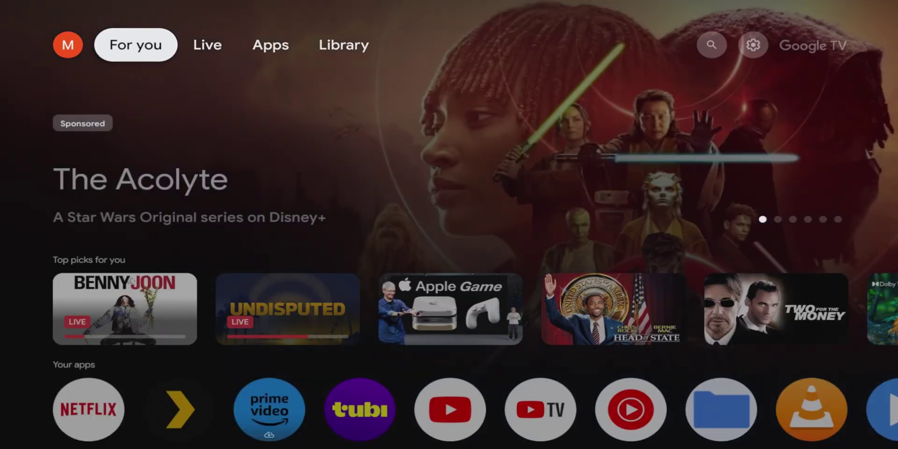
Scroll past the Crime movies row to the bottom of For you and open Manage services
key("Down")
key("Down")
key("Down")
key("Down")
key("Down")
key("Down")
key("Down")
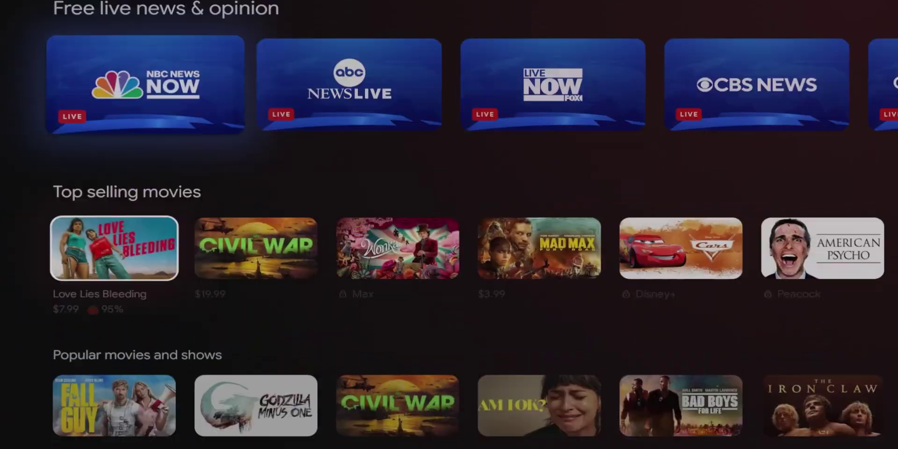
key("Down")
key("Down")
key("Down")
key("Down")
key("Down")
key("Up")
key("Up")
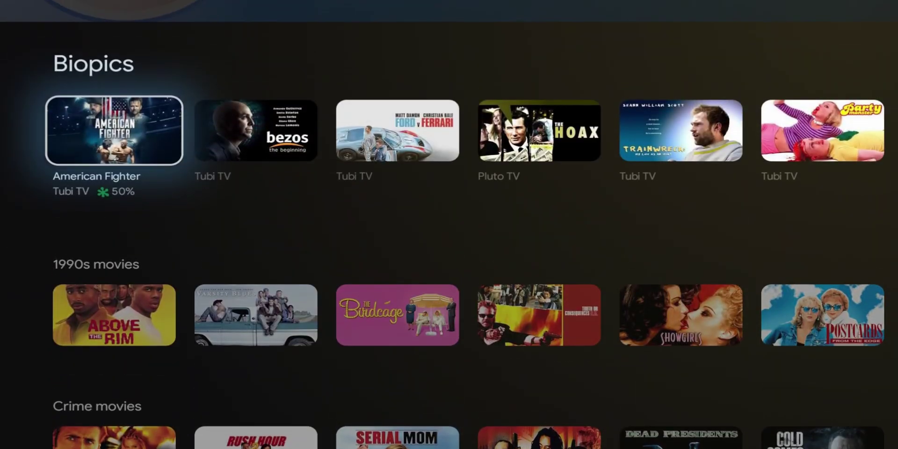
key("Down")
key("Up")
key("Up")
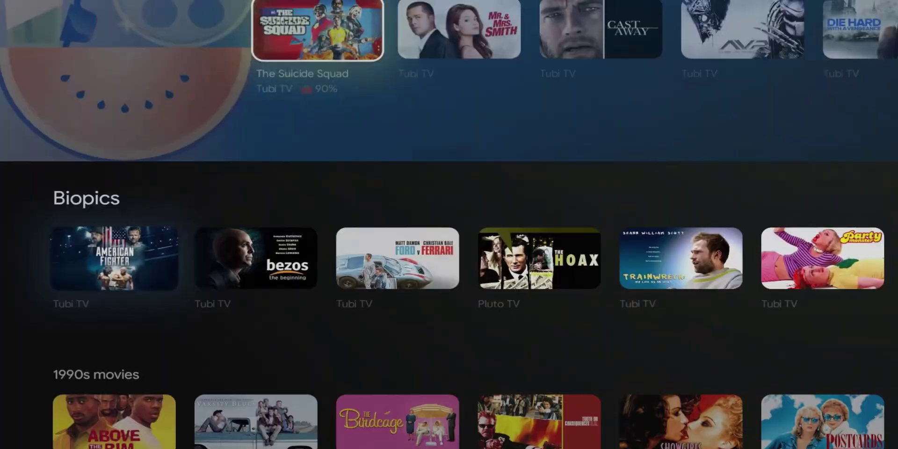
key("Down")
key("Down")
key("Down")
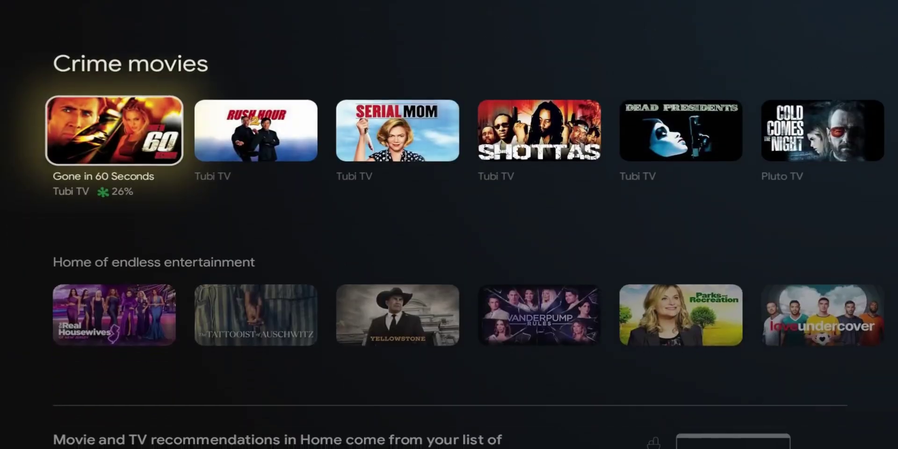
key("Down")
key("Down")
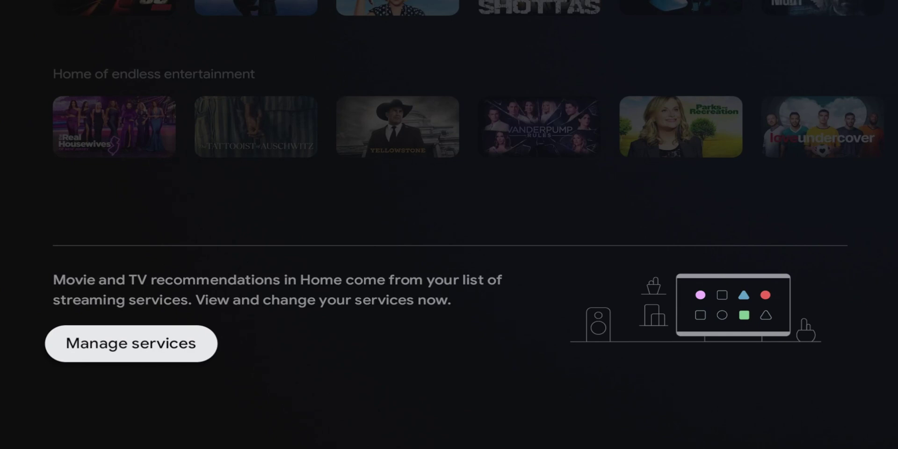
key("Return")
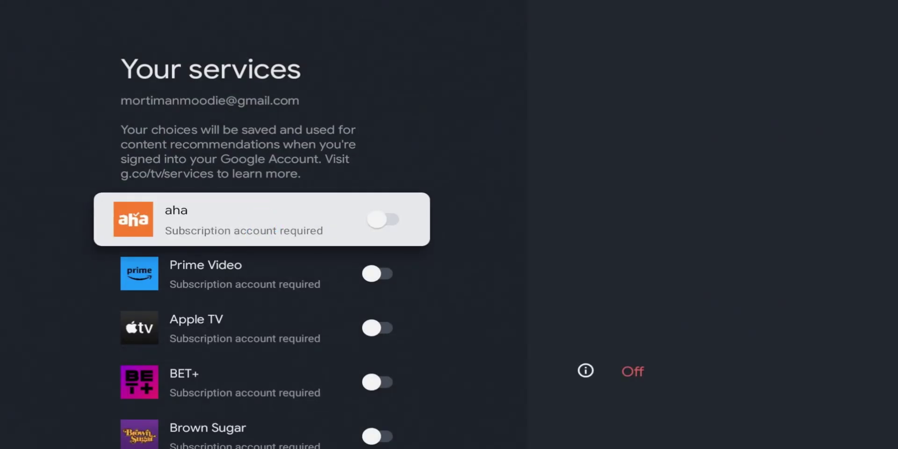
Scroll Your services past Crackle, Crunchyroll, The CW, Hulu and Freevee down to Pluto TV
key("Down")
key("Down")
key("Down")
key("Down")
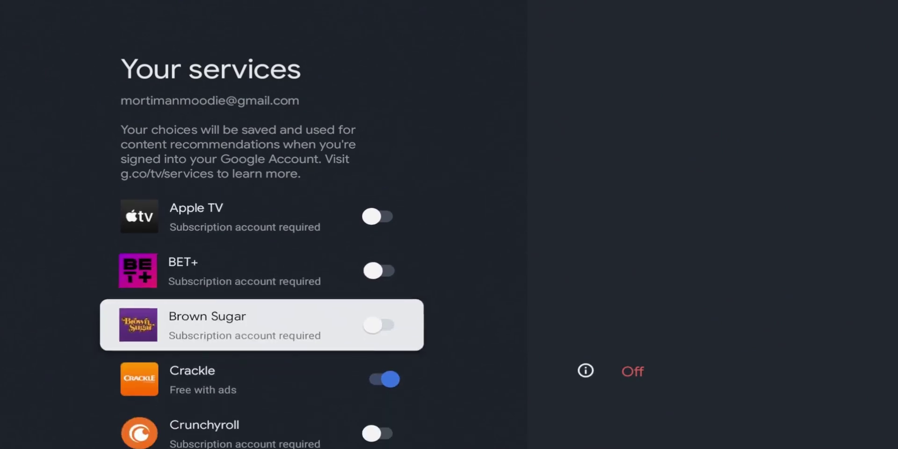
key("Down")
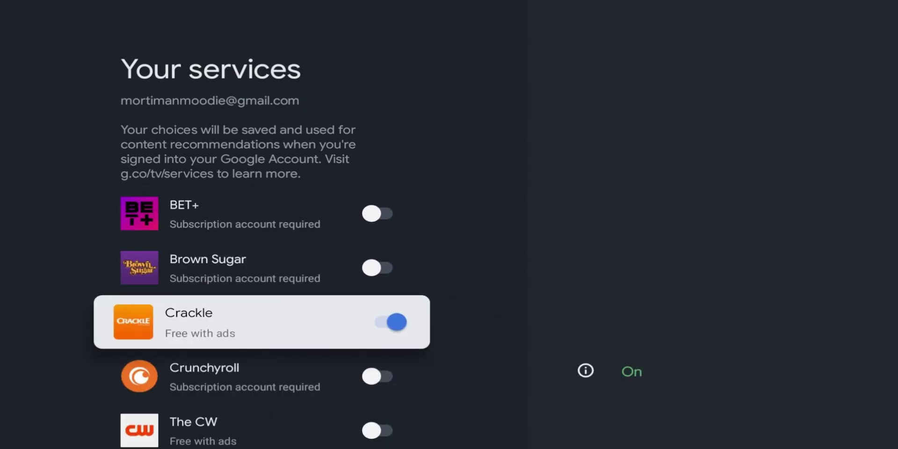
key("Down")
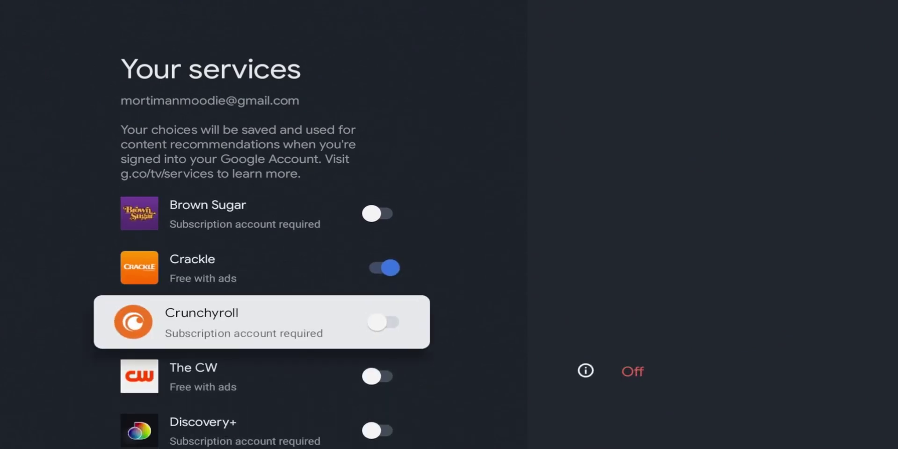
key("Up")
key("Down")
key("Up")
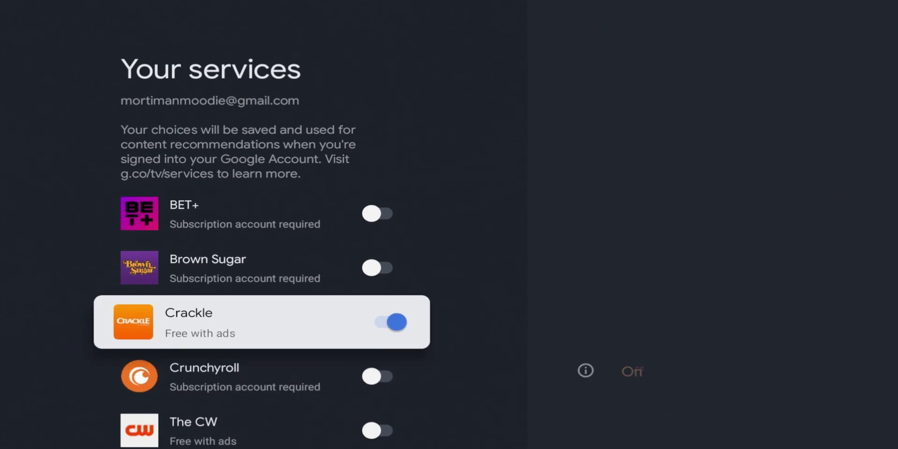
key("Down")
key("Down")
key("Down")
key("Down")
key("Down")
key("Down")
key("Down")
key("Down")
key("Down")
key("Down")
key("Down")
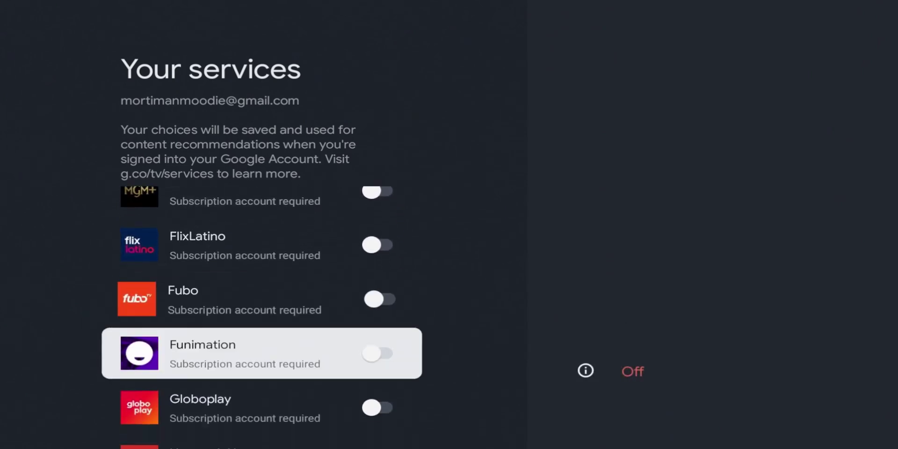
key("Down")
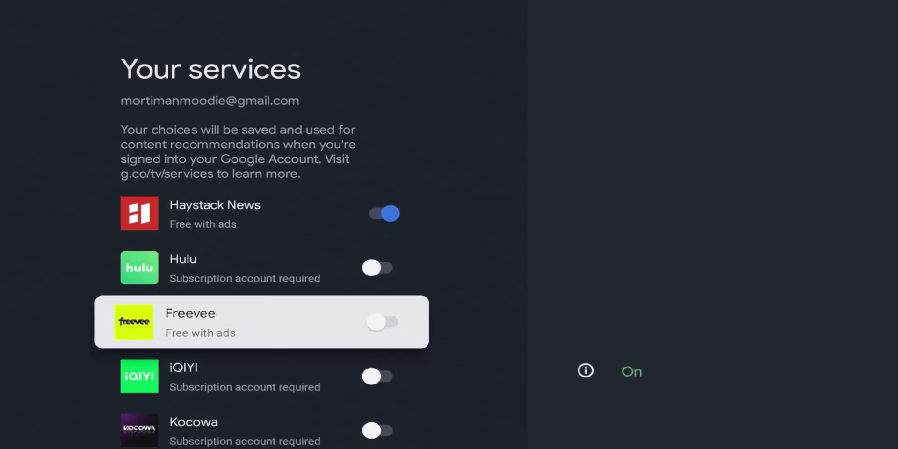
key("Up")
key("Down")
key("Down")
key("Down")
key("Down")
key("Down")
key("Down")
key("Down")
key("Down")
key("Down")
key("Down")
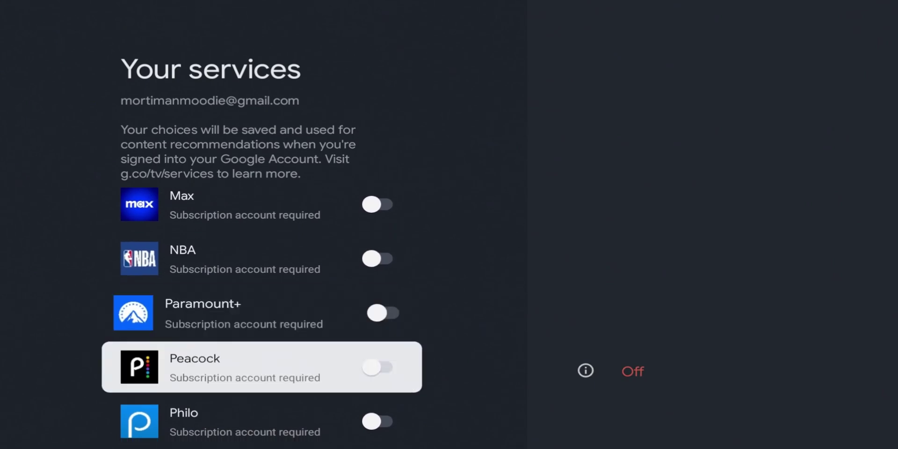
key("Down")
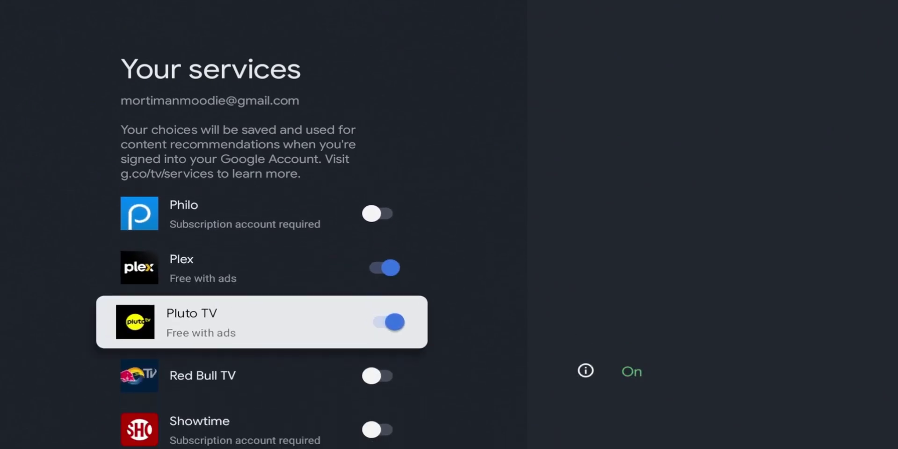
key("Down")
key("Down")
key("Down")
key("Down")
key("Down")
key("Down")
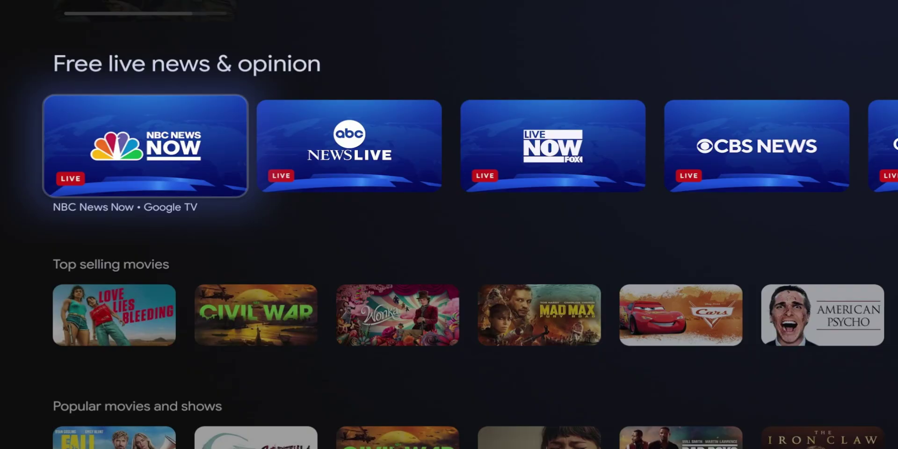
Return to the top of home, open Hulu's options, then subscribe to the YouTube channel (160K)
key("Down")
key("Escape")
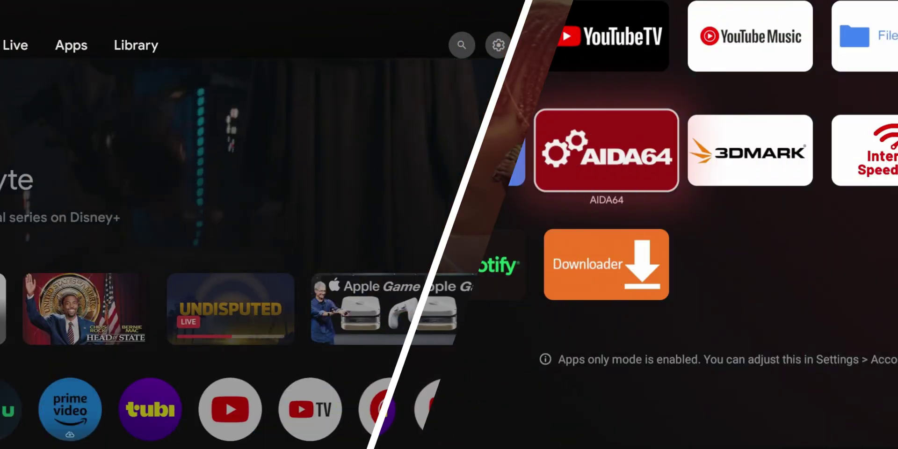
key("Up")
key("Right")
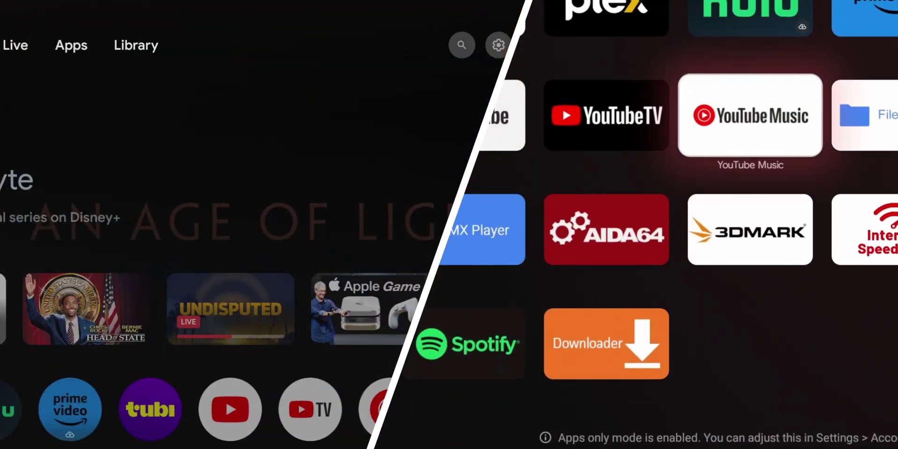
key("Up")
key("Return")
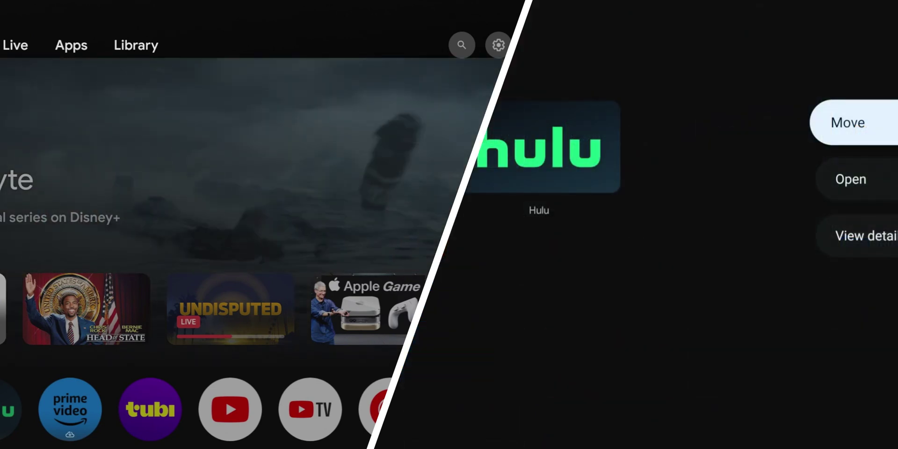
key("Down")
key("Down")
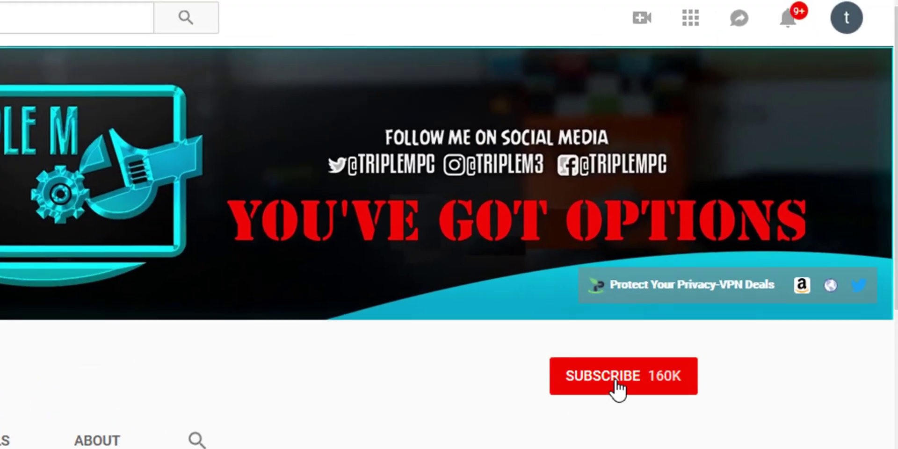
left_click(617, 390)
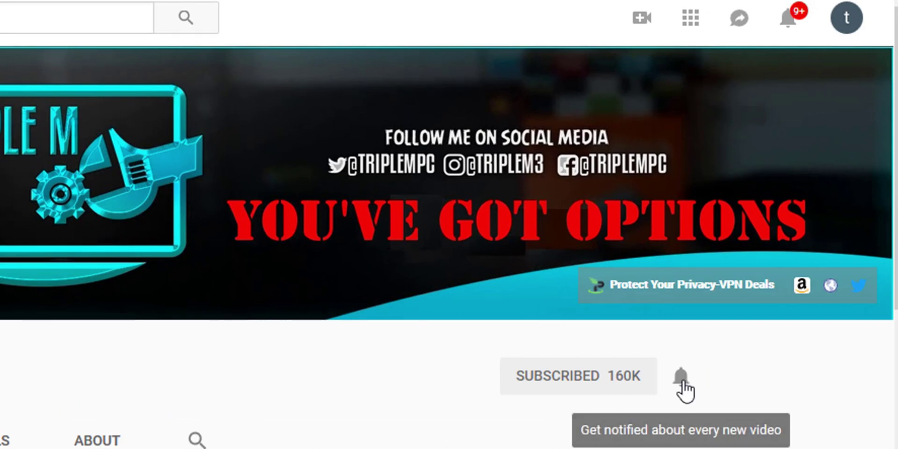